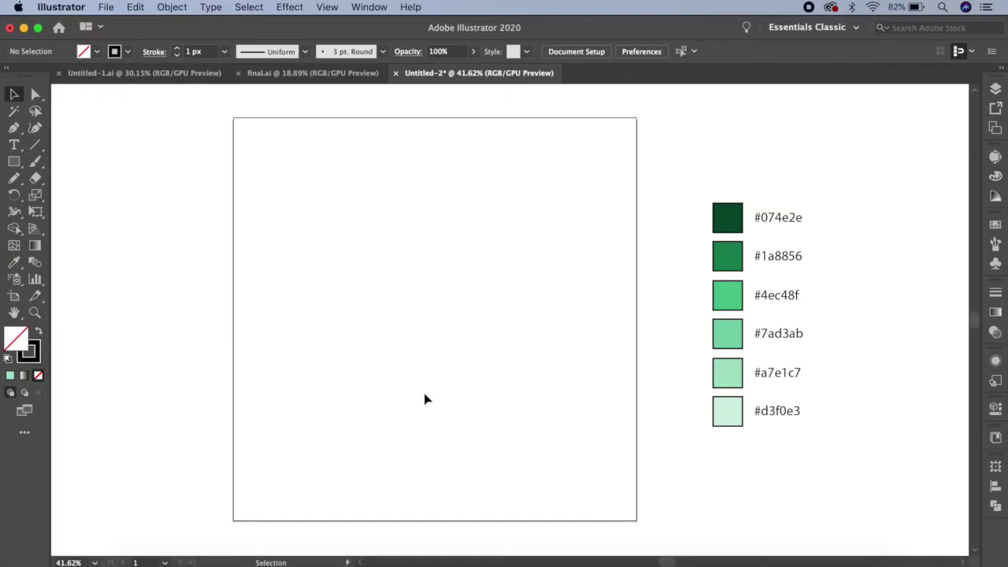
With the Pencil tool, draw three wavy lines across the top-left corner
click(13, 178)
click(87, 196)
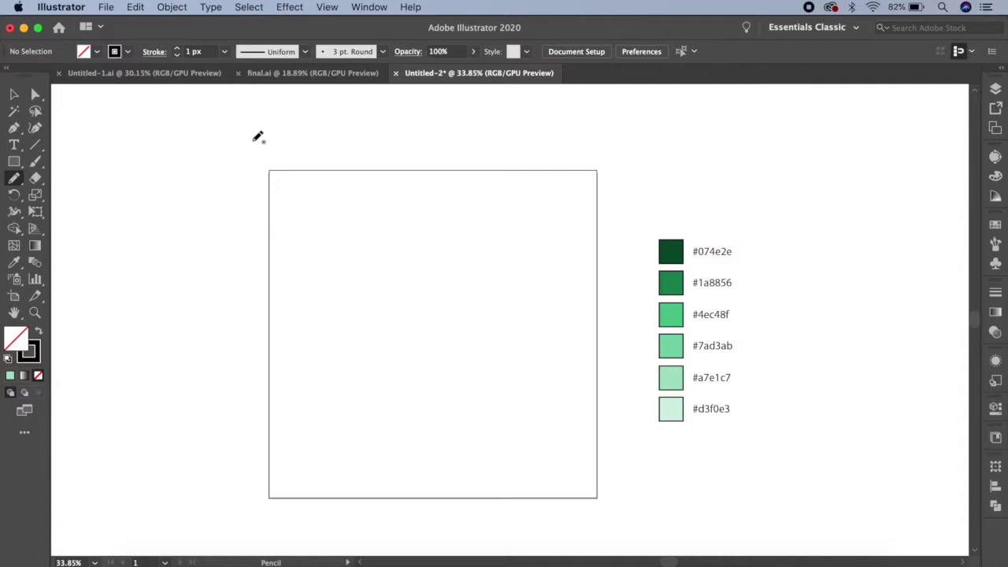
mouse_move(256, 198)
mouse_down()
mouse_move(290, 221)
mouse_move(339, 145)
mouse_up()
drag(257, 253, 377, 137)
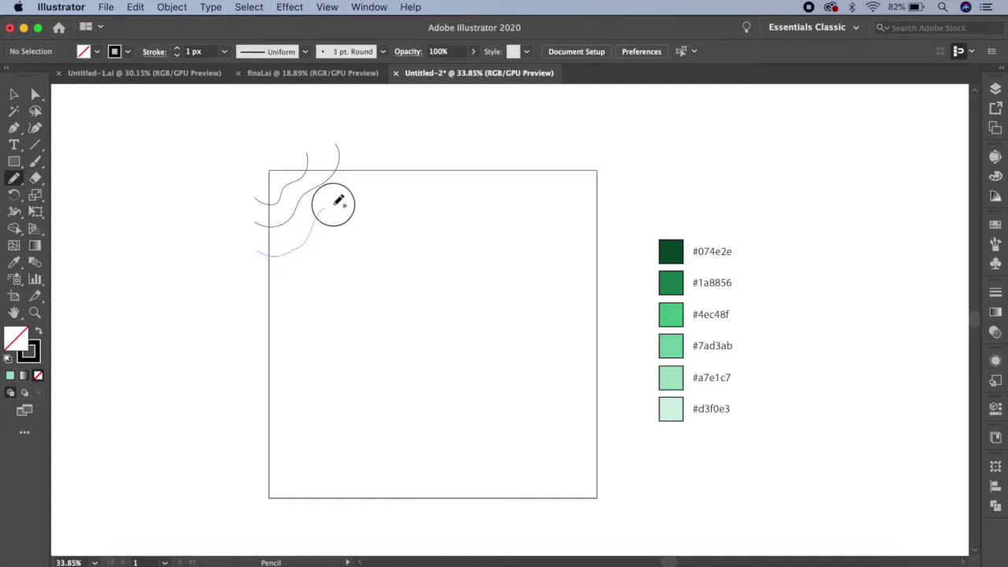
mouse_move(258, 280)
mouse_down()
mouse_move(336, 250)
mouse_move(396, 210)
mouse_move(394, 141)
mouse_up()
Draw four nested wavy lines across the top-right corner
drag(561, 159, 613, 214)
mouse_move(520, 171)
mouse_down()
mouse_move(591, 248)
mouse_move(622, 232)
mouse_up()
mouse_move(484, 167)
mouse_down()
mouse_move(493, 214)
mouse_move(540, 273)
mouse_move(618, 259)
mouse_up()
mouse_move(466, 154)
mouse_down()
mouse_move(464, 212)
mouse_move(500, 268)
mouse_move(564, 317)
mouse_move(620, 291)
mouse_up()
Draw four nested wavy lines across the bottom-left corner
mouse_move(254, 472)
mouse_down()
mouse_move(284, 464)
mouse_move(319, 500)
mouse_move(315, 521)
mouse_up()
mouse_move(250, 435)
mouse_down()
mouse_move(278, 423)
mouse_move(351, 486)
mouse_move(349, 522)
mouse_up()
mouse_move(249, 397)
mouse_down()
mouse_move(309, 397)
mouse_move(339, 443)
mouse_move(382, 471)
mouse_move(378, 518)
mouse_up()
mouse_move(253, 358)
mouse_down()
mouse_move(278, 338)
mouse_move(331, 355)
mouse_move(363, 409)
mouse_move(408, 446)
mouse_move(415, 523)
mouse_up()
Draw four nested wavy lines across the bottom-right corner
mouse_move(567, 506)
mouse_down()
mouse_move(579, 478)
mouse_move(613, 464)
mouse_up()
mouse_move(542, 520)
mouse_down()
mouse_move(561, 473)
mouse_move(587, 446)
mouse_move(627, 441)
mouse_up()
mouse_move(514, 514)
mouse_down()
mouse_move(511, 479)
mouse_move(550, 452)
mouse_move(573, 403)
mouse_move(635, 402)
mouse_up()
mouse_move(473, 514)
mouse_down()
mouse_move(466, 486)
mouse_move(533, 386)
mouse_move(583, 345)
mouse_move(622, 356)
mouse_up()
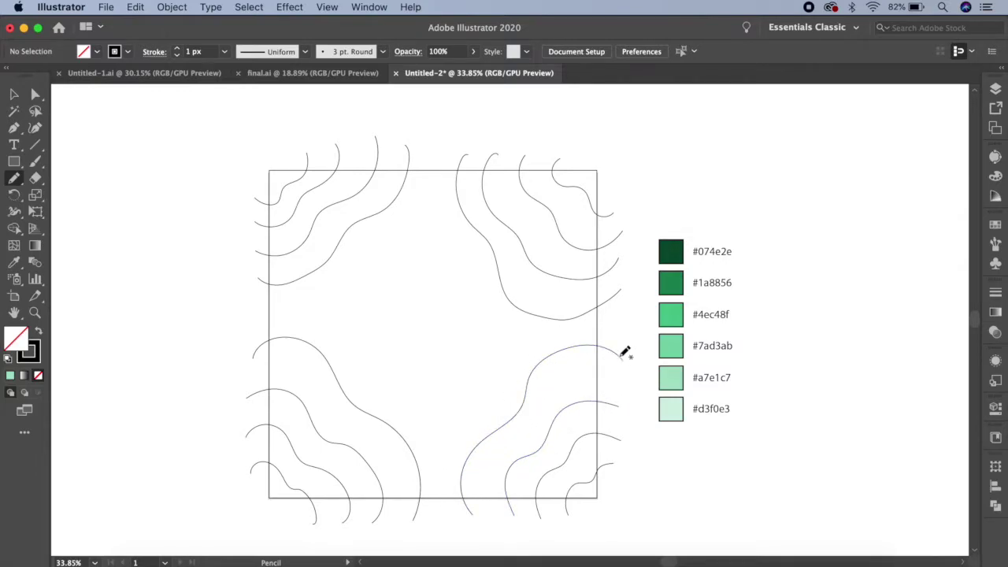
click(14, 161)
Create a 900×900 px square aligned to the artboard
click(421, 302)
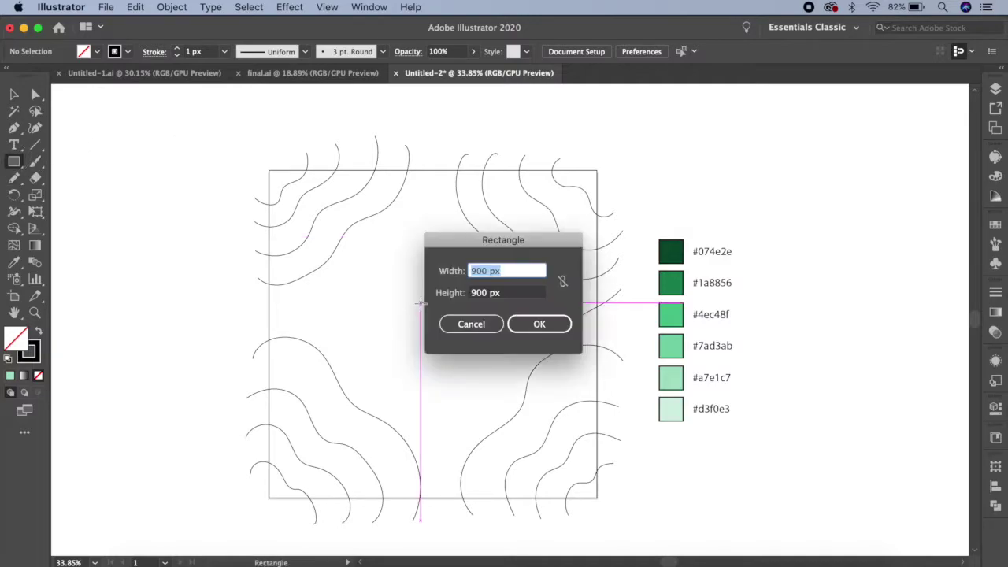
click(547, 334)
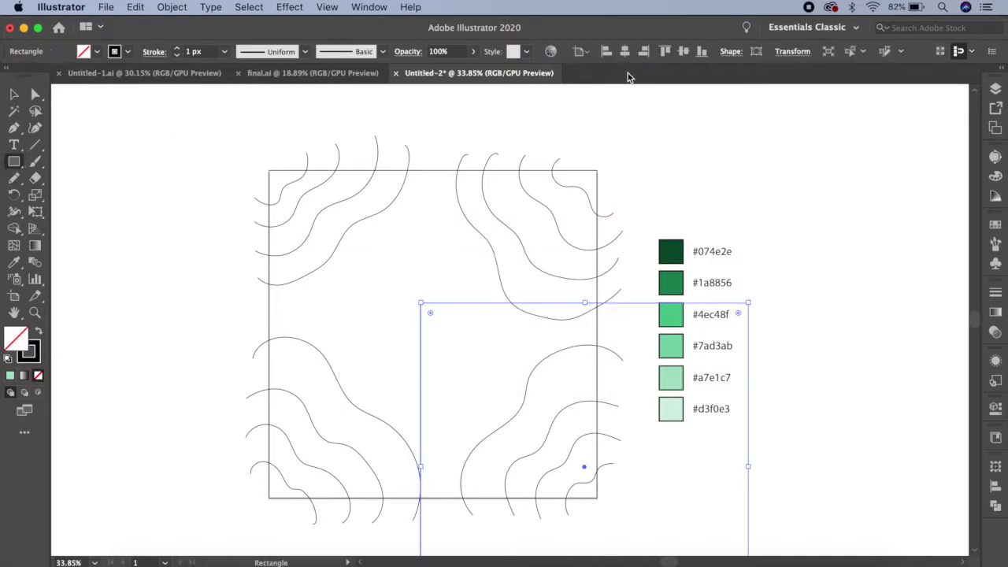
click(684, 51)
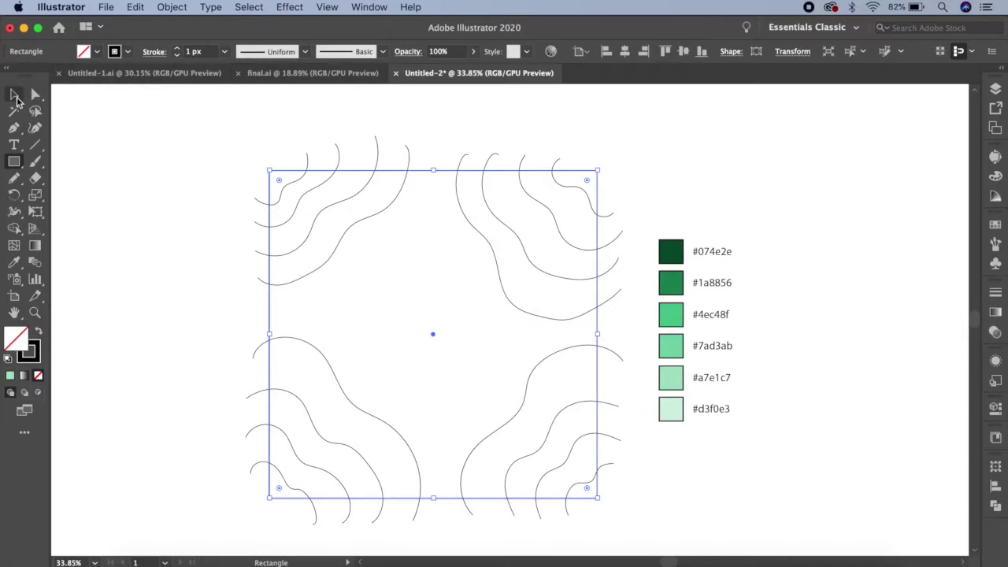
Select the square and all wavy lines and apply Pathfinder Divide
key(v)
drag(283, 191, 625, 526)
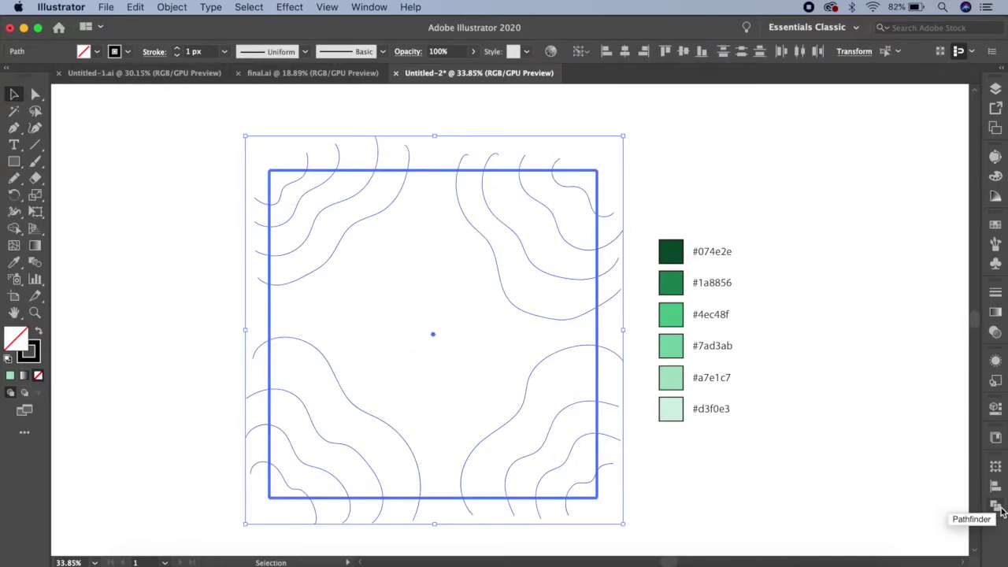
click(997, 507)
click(829, 533)
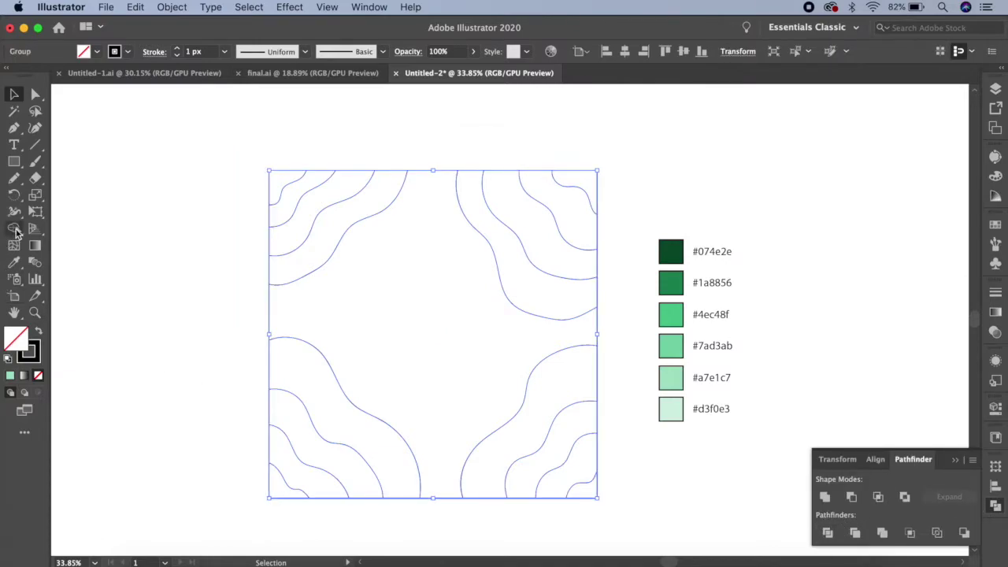
click(14, 228)
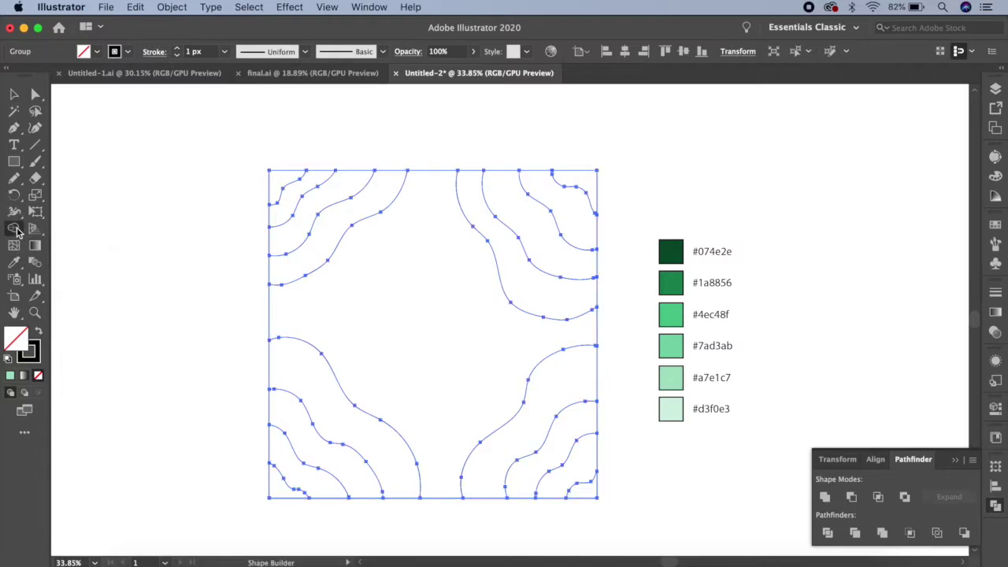
Fill the outermost piece in each corner with the lightest green #d3f0e3
click(994, 224)
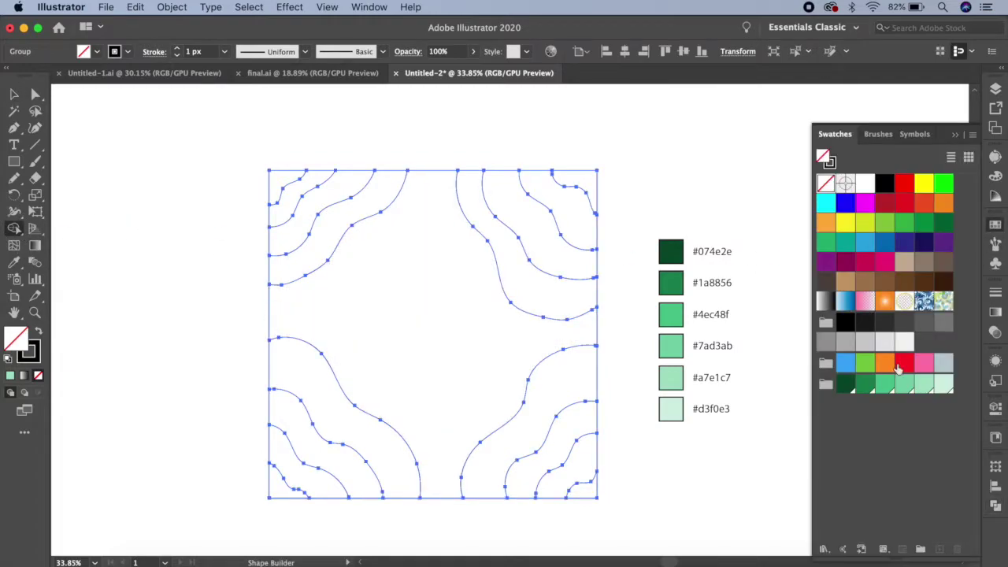
click(944, 384)
click(585, 182)
click(278, 179)
click(276, 479)
click(587, 482)
Fill the second band in each corner with #a7e1c7
click(924, 384)
click(554, 195)
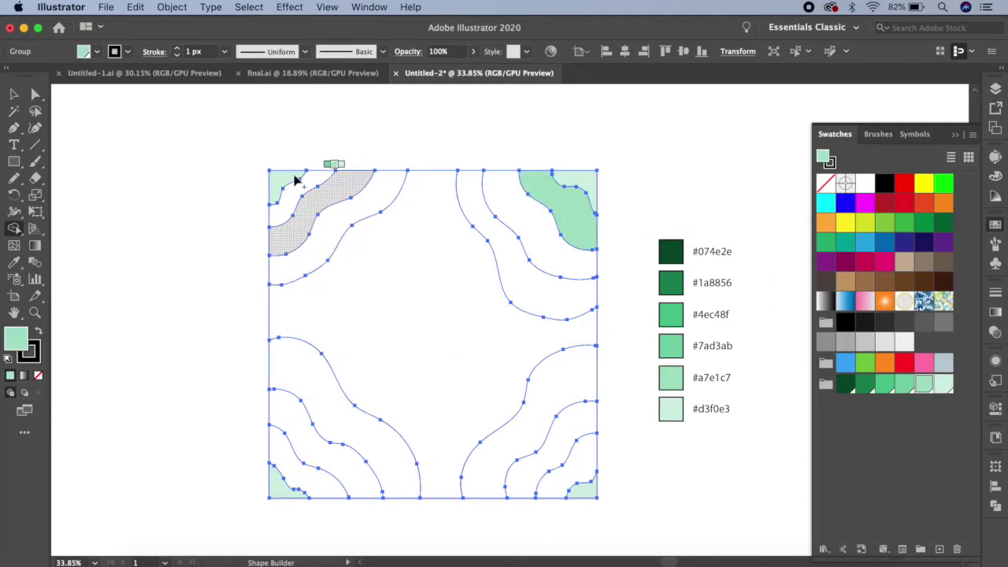
click(311, 193)
click(288, 447)
click(573, 468)
Fill the middle band in each corner with #7ad3ab
click(904, 384)
click(542, 232)
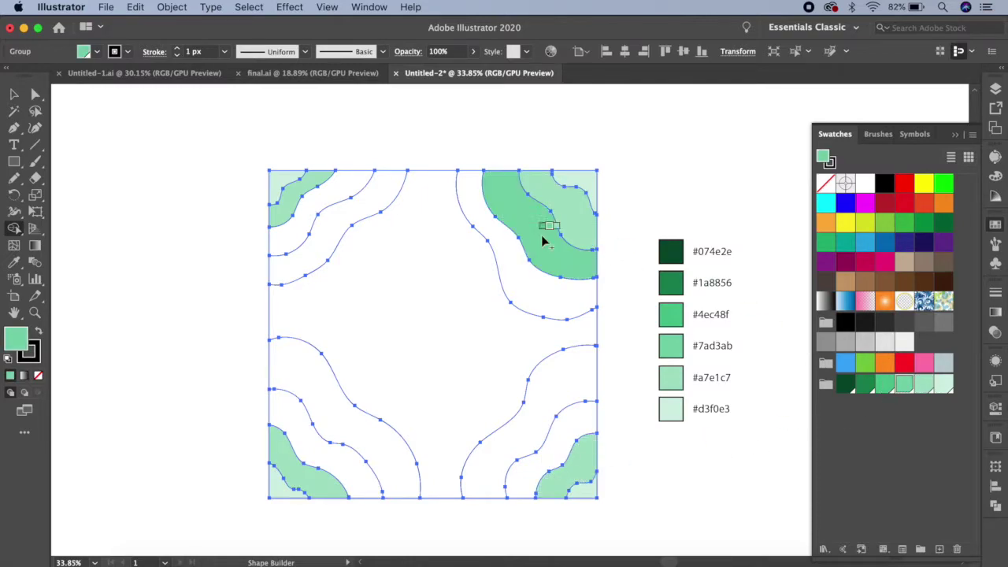
click(327, 203)
click(312, 428)
click(555, 459)
Fill the innermost band in each corner with #4ec48f
click(885, 384)
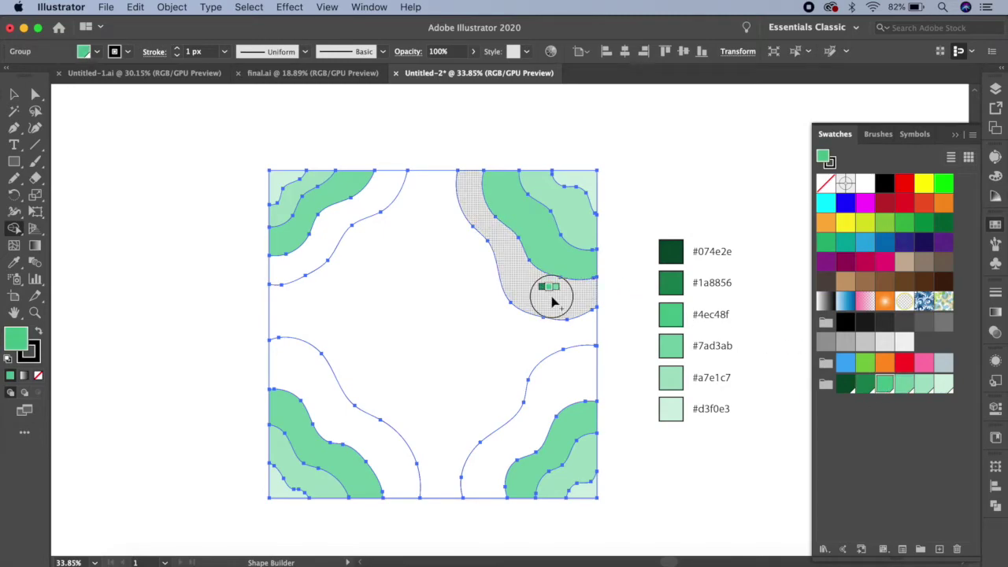
click(547, 293)
click(319, 234)
click(311, 375)
click(535, 428)
Fill the centre with dark green #1a8856 and remove all strokes
click(865, 384)
click(462, 328)
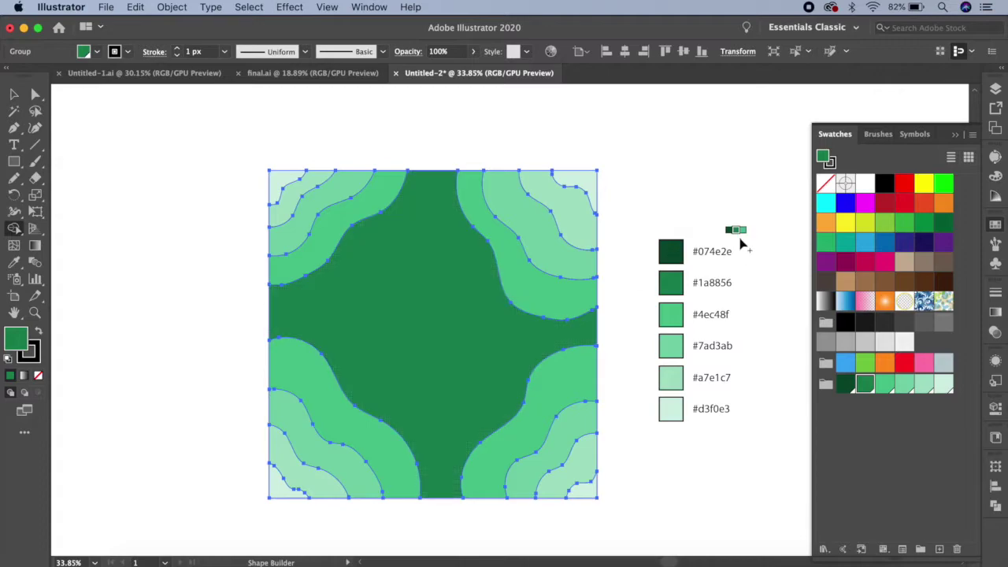
click(13, 94)
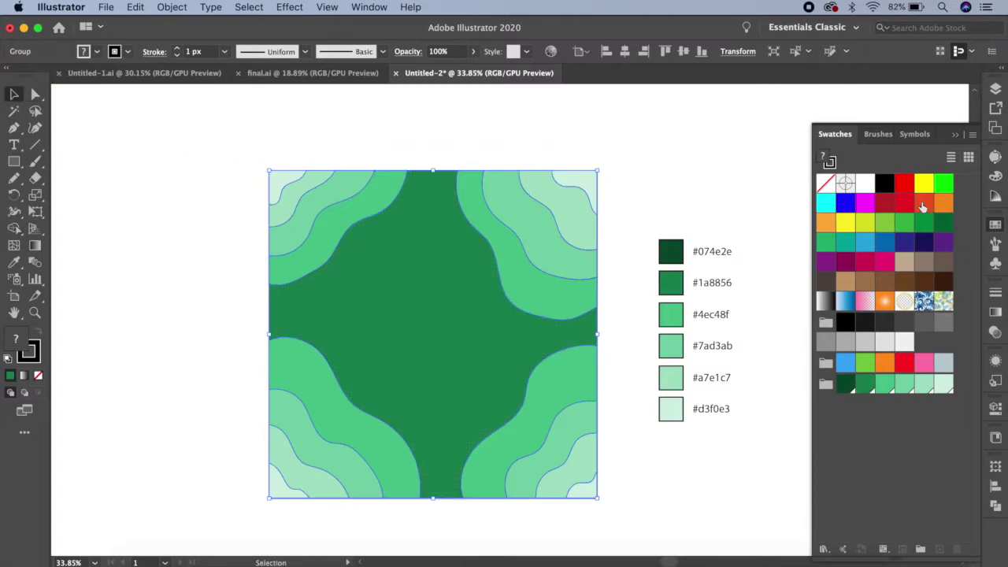
click(826, 184)
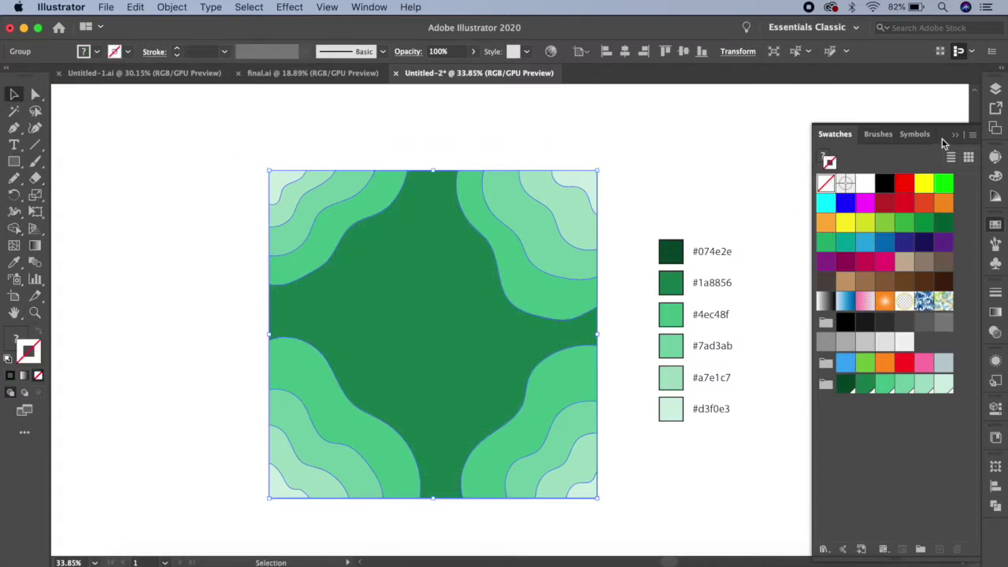
click(659, 171)
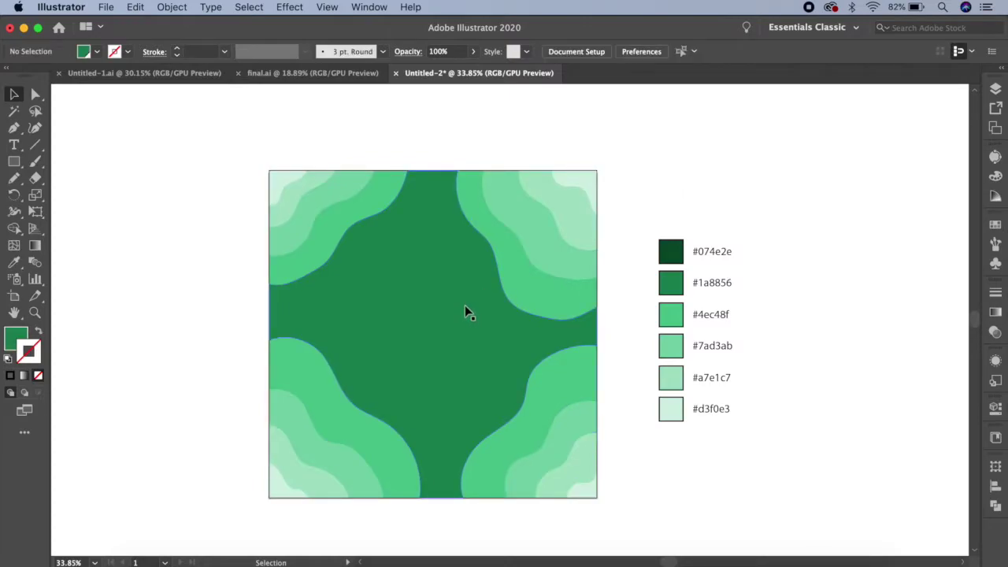
Zoom in, isolate the group and bring the largest top-left wave to the front
scroll(464, 305, up, 3)
drag(468, 322, 474, 305)
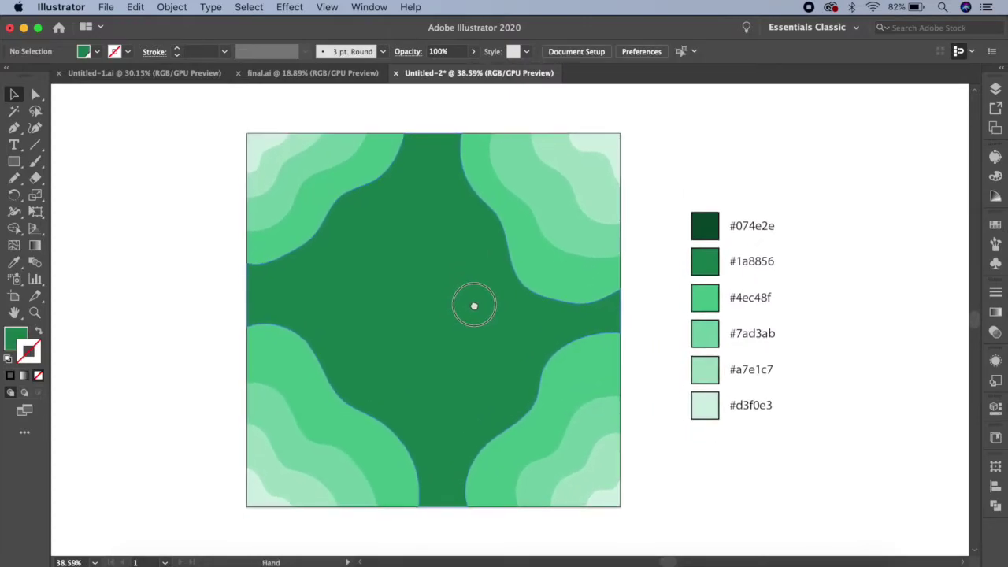
mouse_move(231, 118)
mouse_down()
mouse_move(635, 518)
mouse_move(600, 456)
mouse_up()
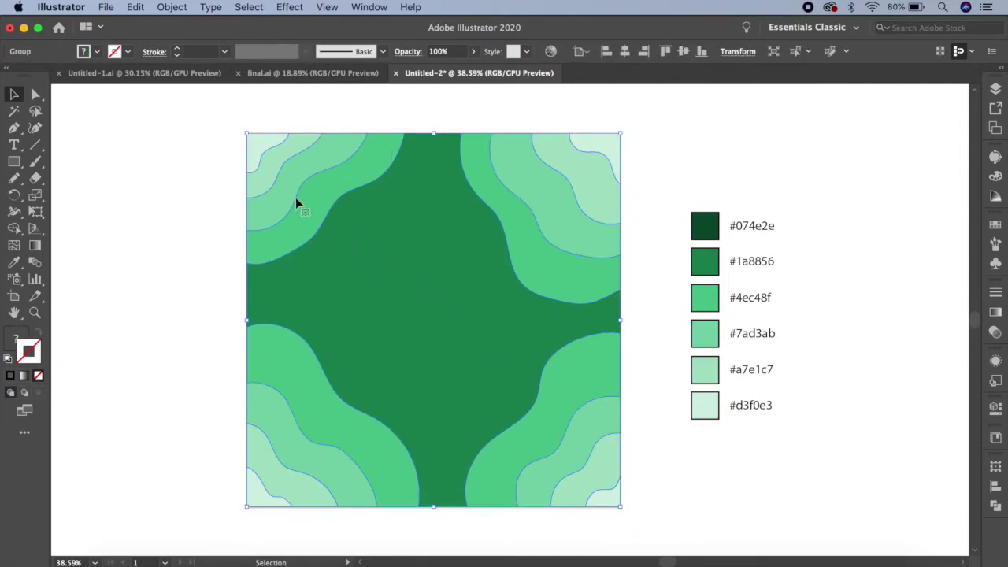
click(997, 89)
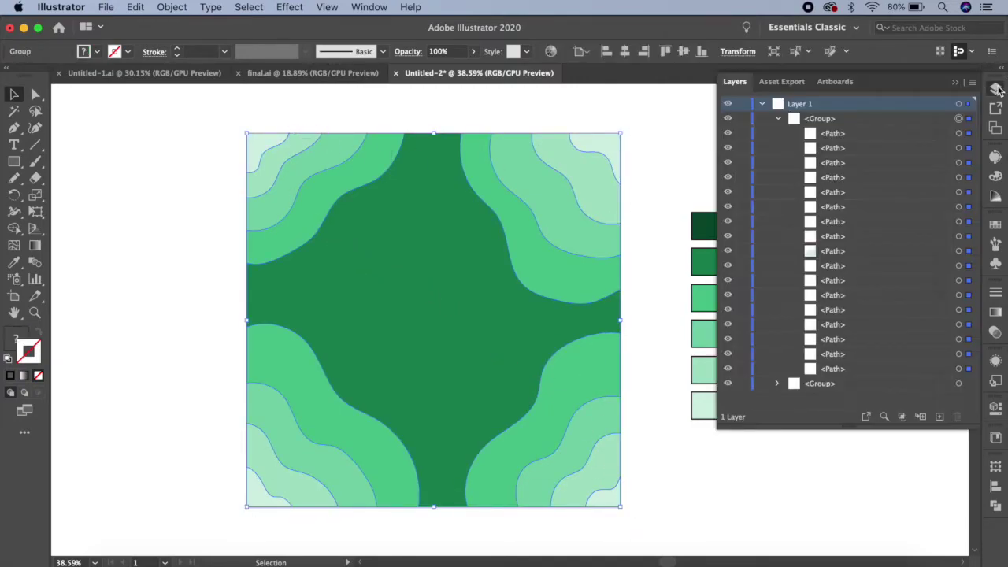
double_click(336, 198)
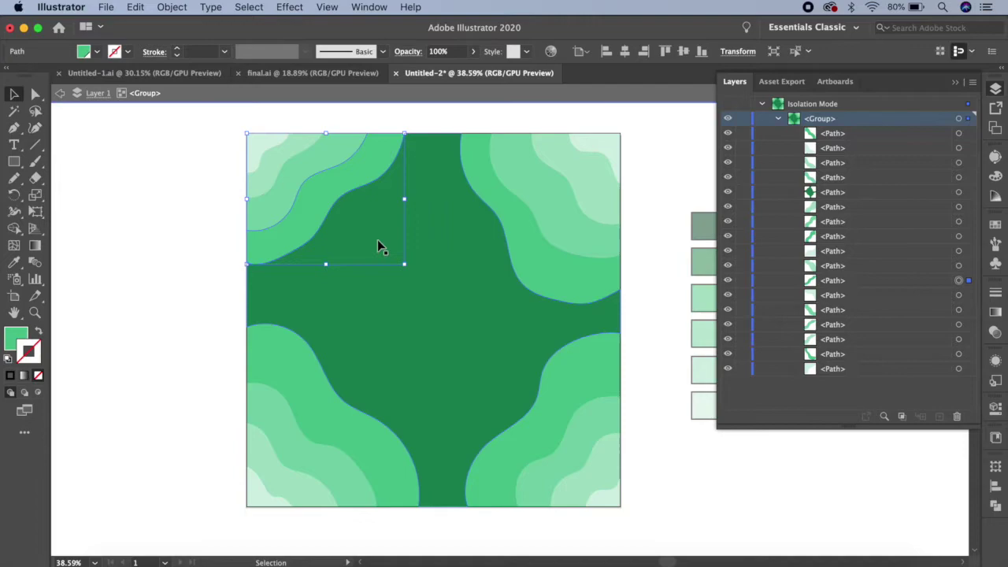
click(174, 8)
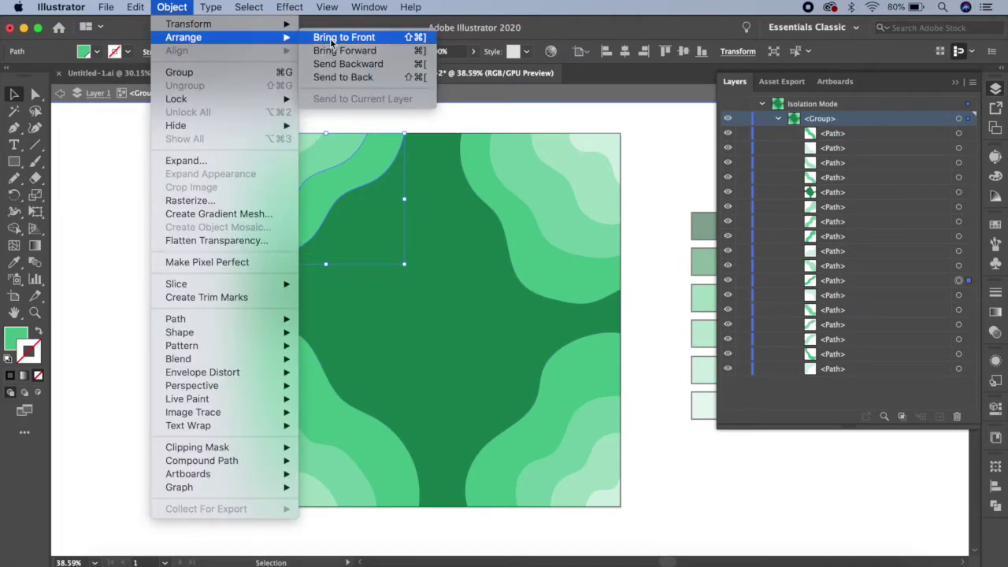
click(332, 38)
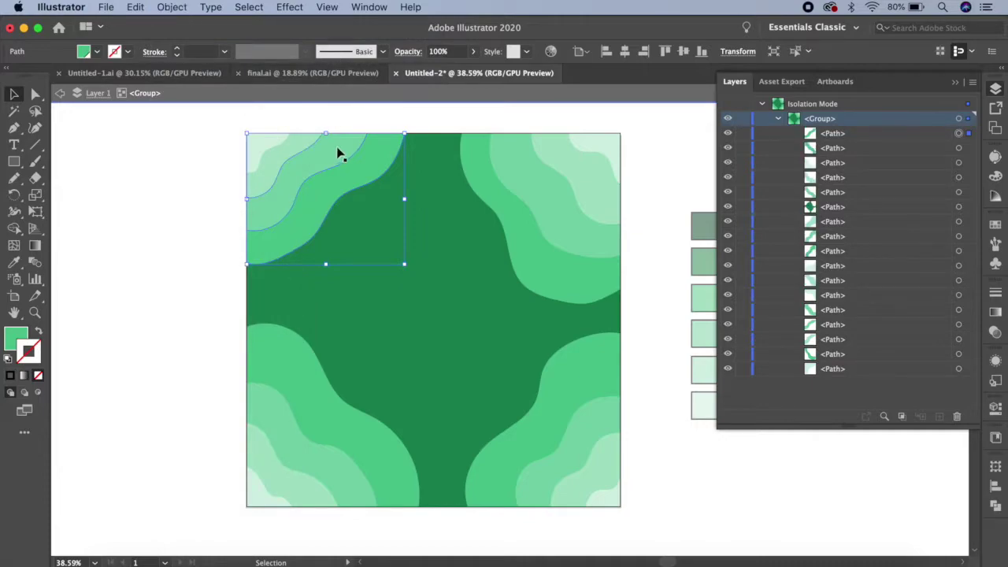
Bring the three smaller top-left bands to the front, smallest last
click(333, 154)
click(172, 7)
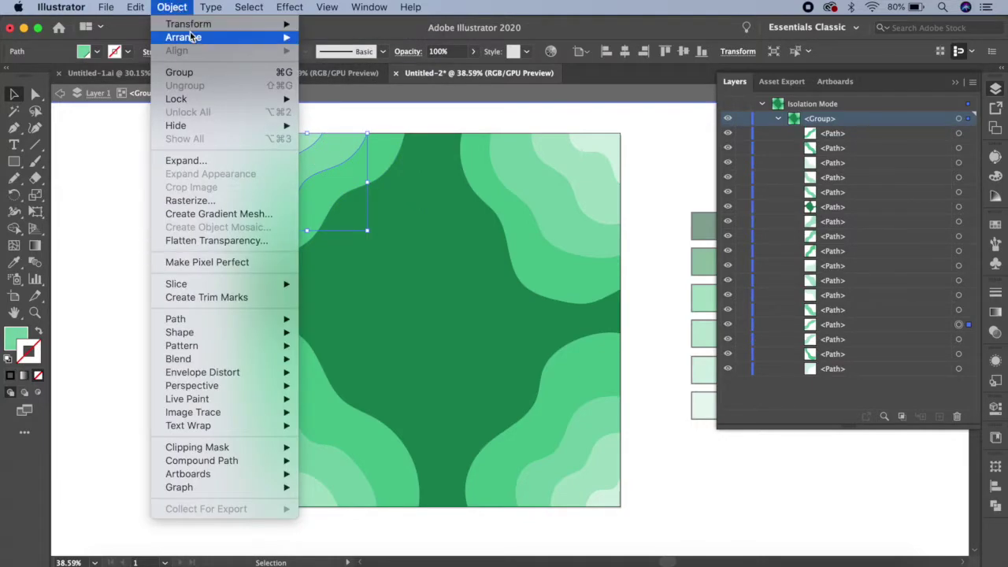
click(326, 37)
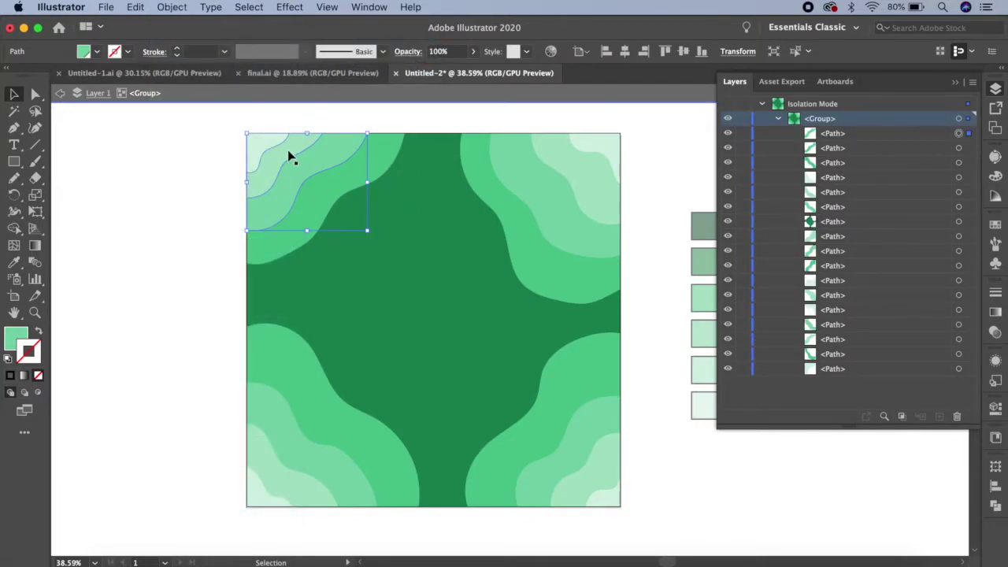
click(287, 150)
click(172, 8)
mouse_move(183, 37)
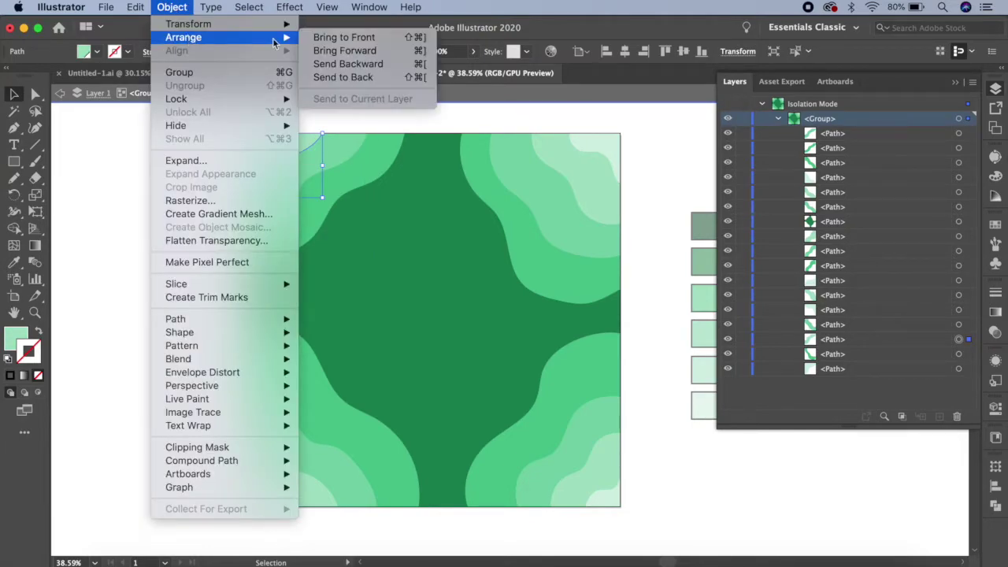
click(329, 37)
click(263, 147)
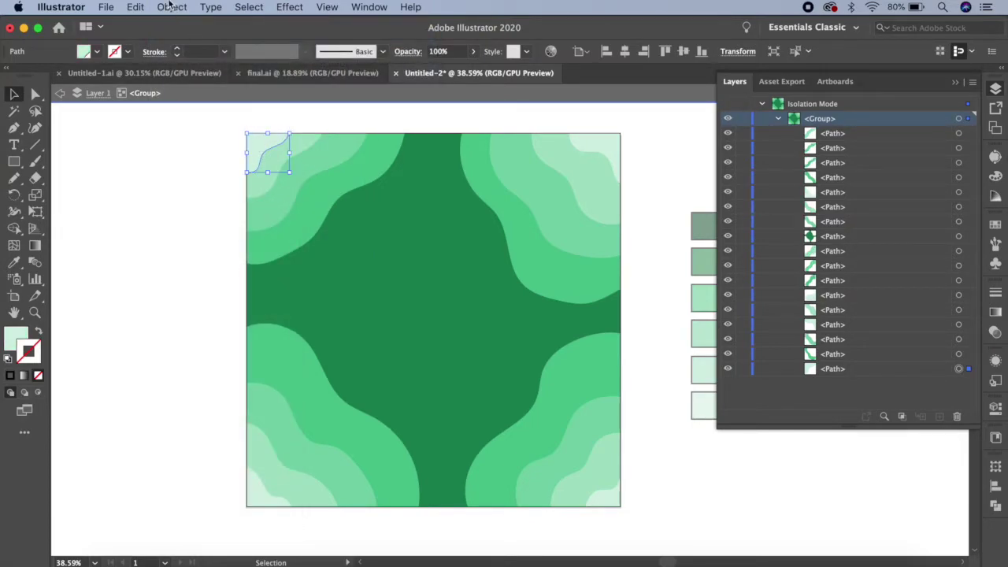
click(171, 7)
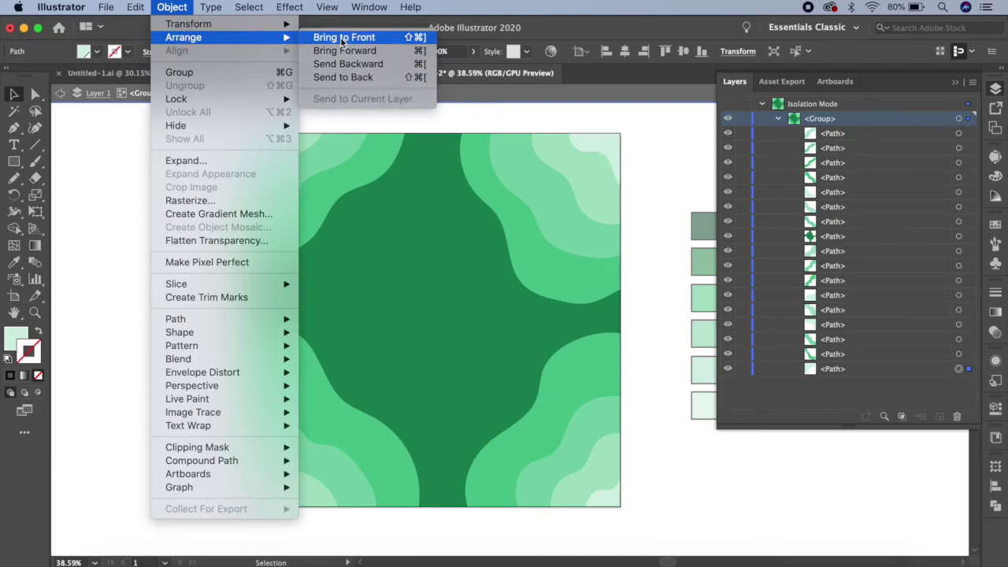
click(340, 37)
Send the dark green centre shape to the back
click(460, 311)
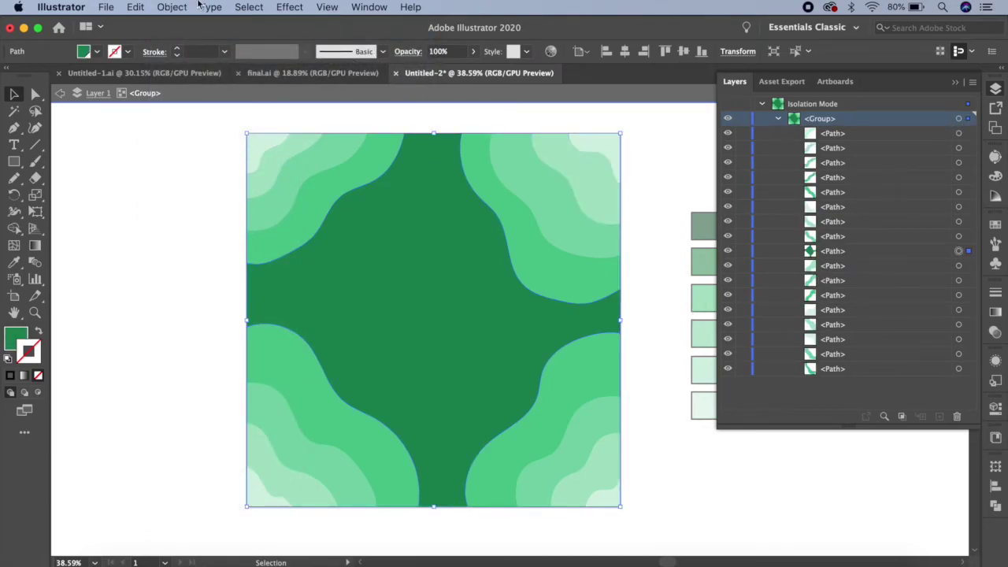
click(170, 7)
mouse_move(183, 37)
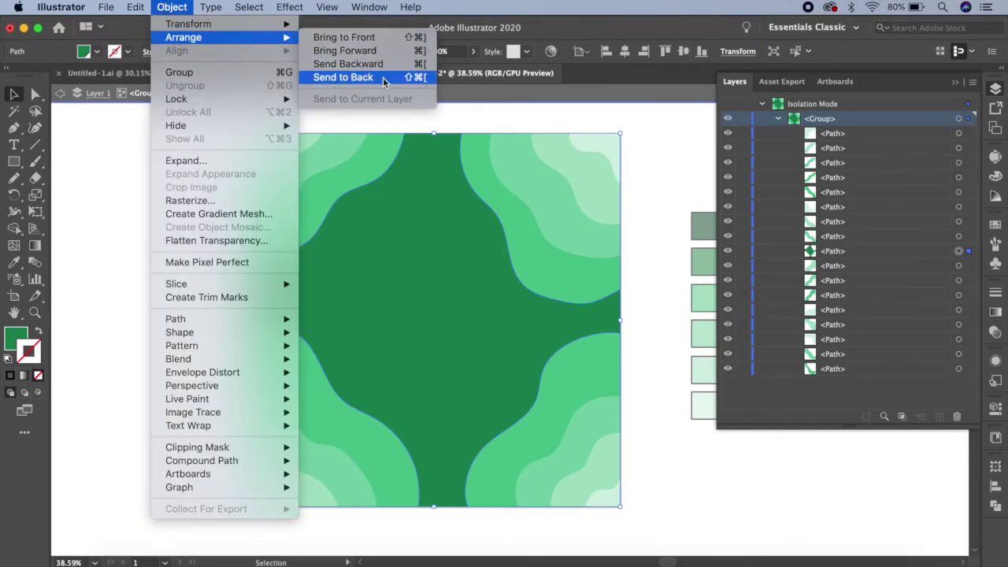
click(383, 77)
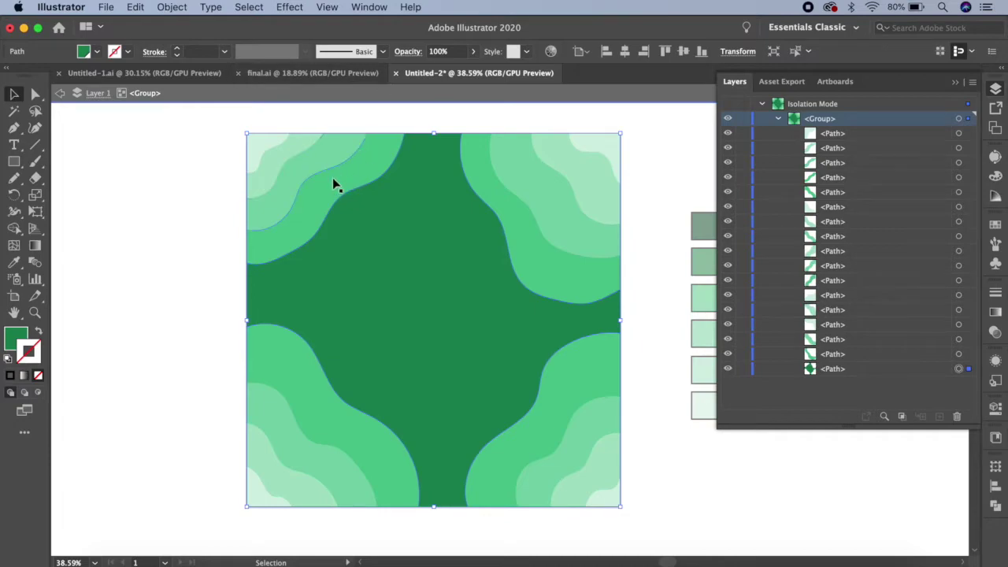
click(264, 149)
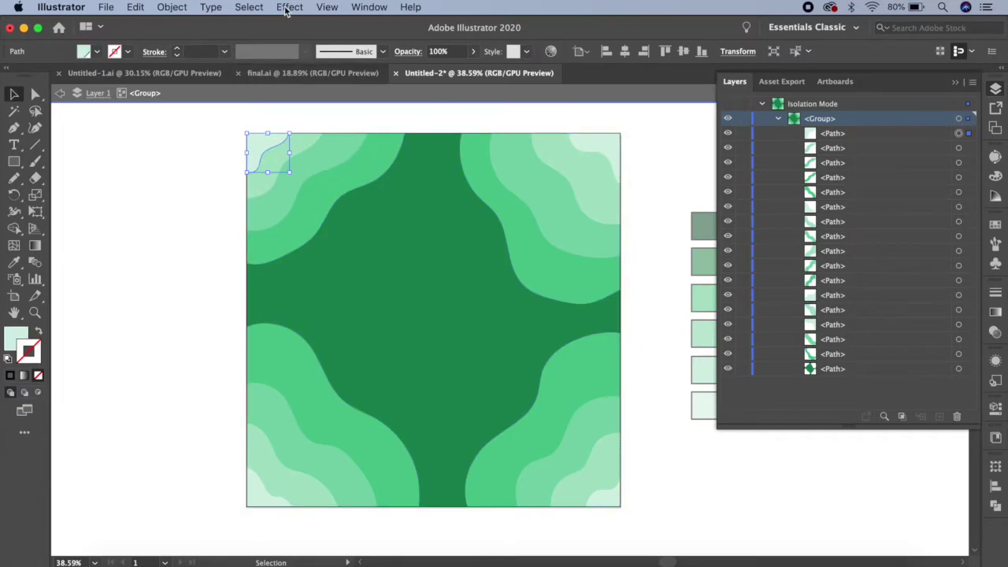
Add a dark green Multiply drop shadow: 75% opacity, 20 px offsets, 20 px blur
click(288, 7)
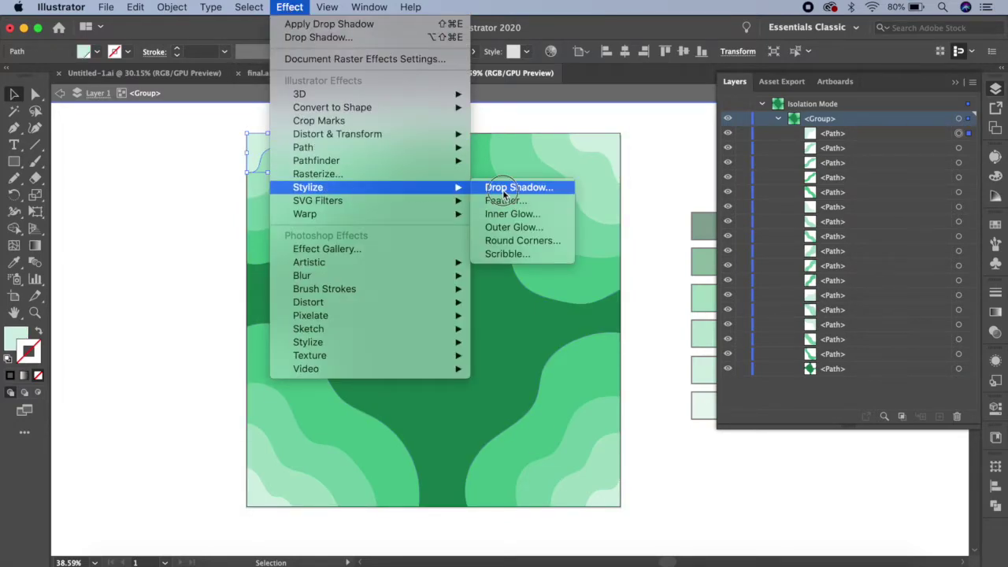
click(502, 189)
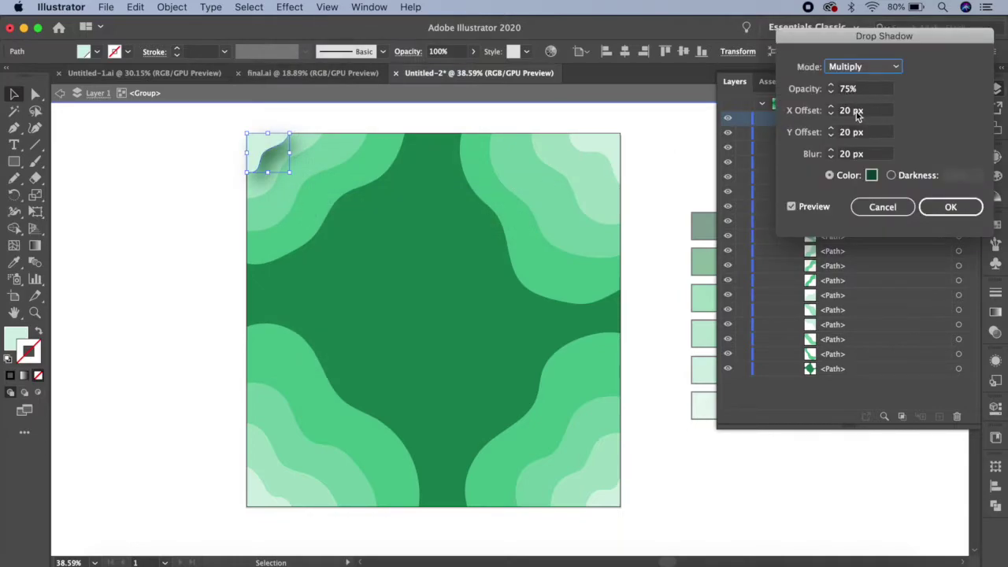
click(872, 175)
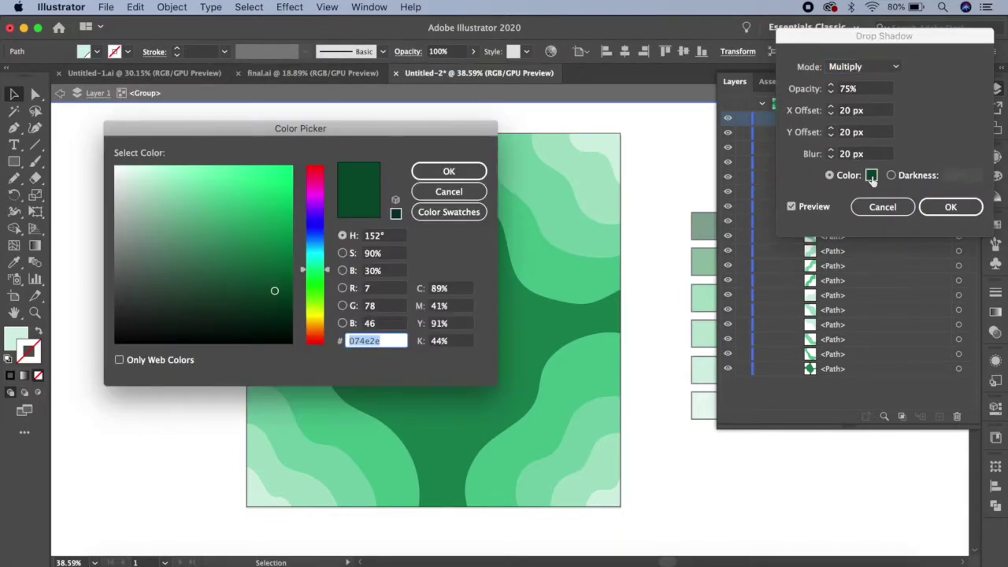
click(471, 213)
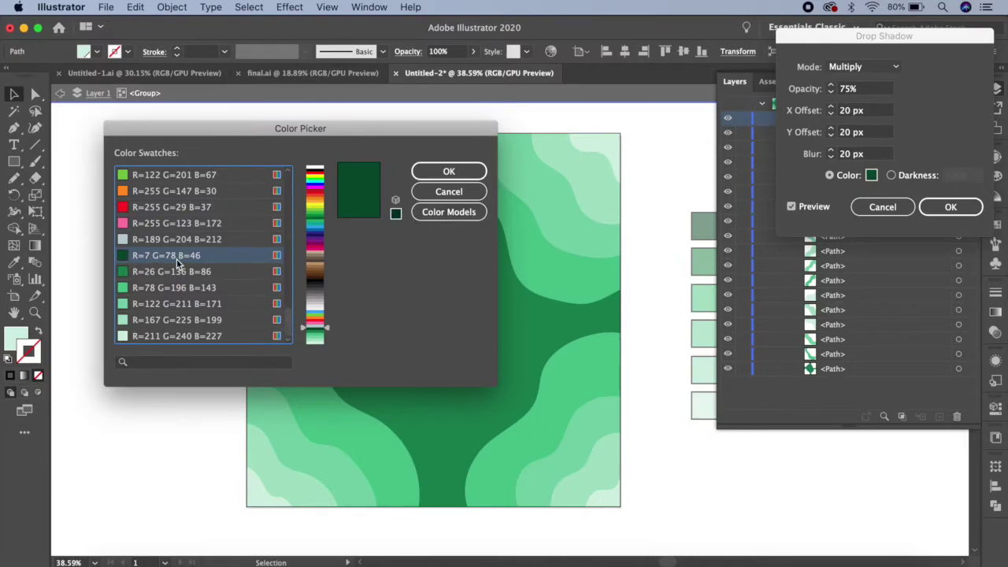
click(449, 174)
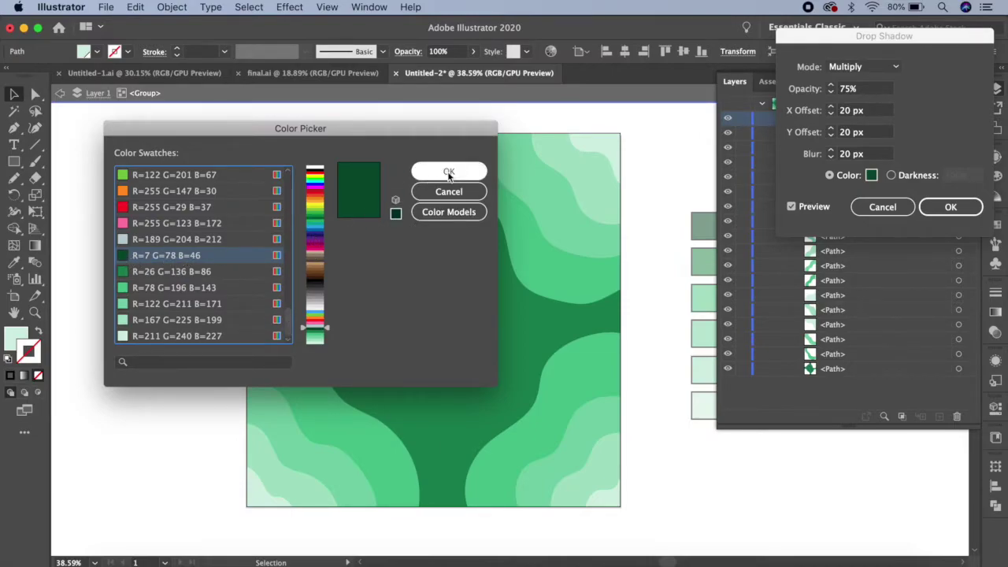
click(951, 206)
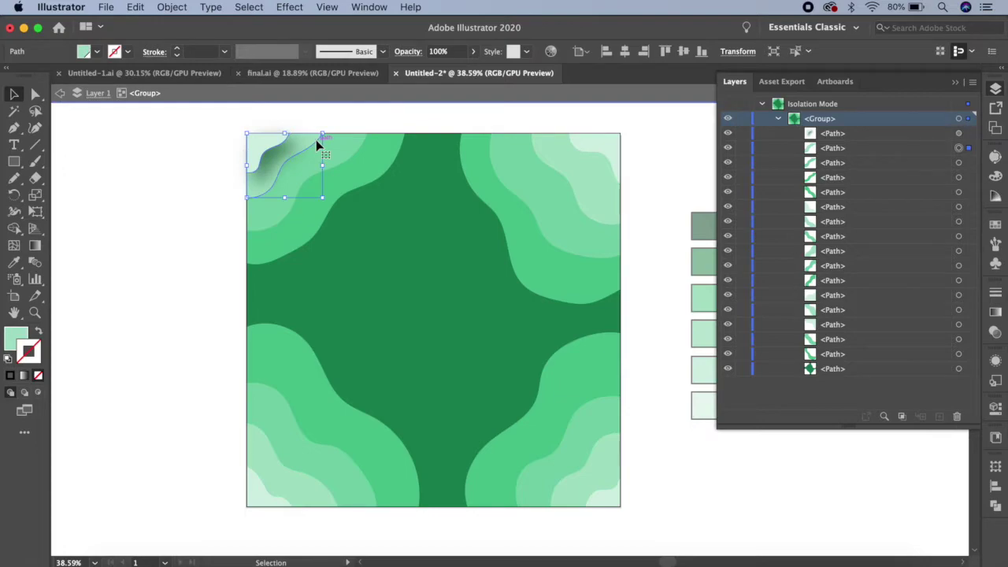
Reapply the same drop shadow to the next two top-left wave bands
click(298, 8)
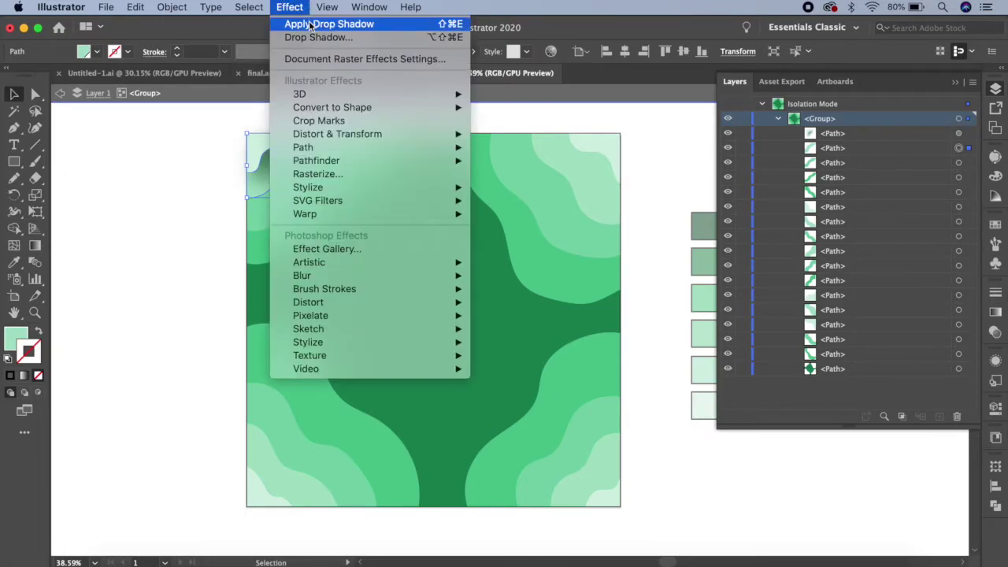
click(312, 25)
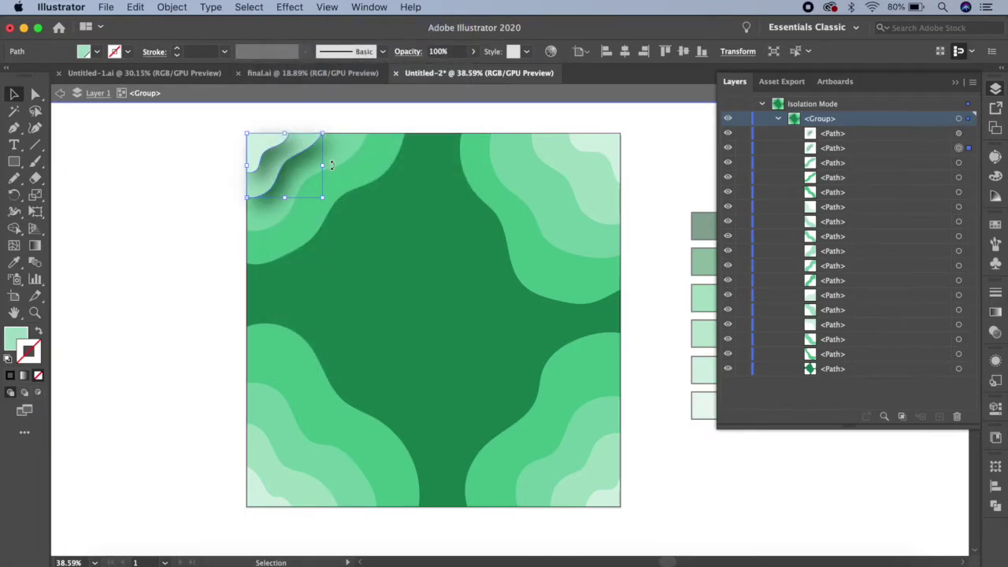
scroll(332, 165, up, 2)
scroll(339, 162, up, 2)
scroll(351, 157, up, 1)
click(365, 157)
click(290, 7)
click(309, 25)
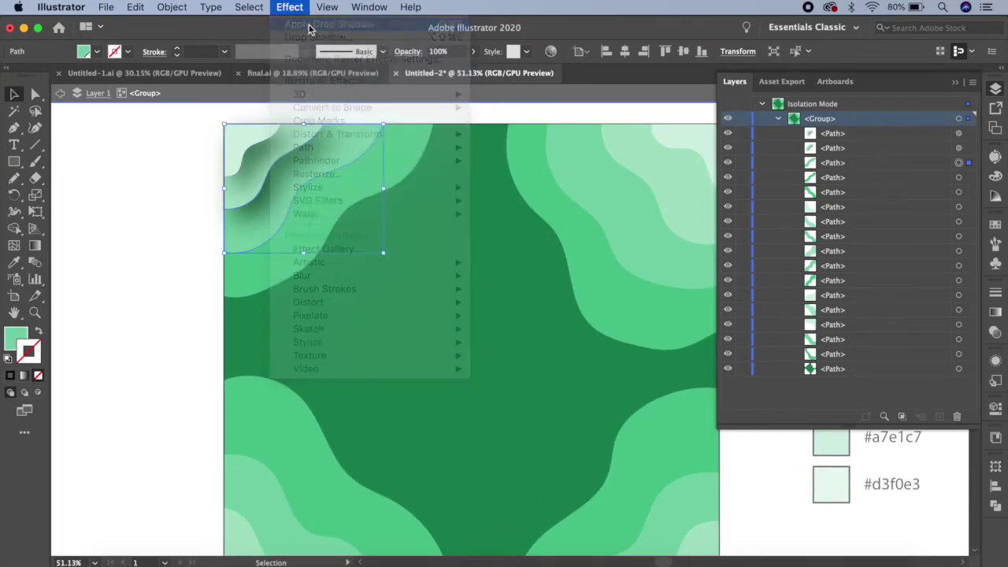
Reapply the drop shadow to the largest top-left wave band
click(428, 139)
key(super+shift+e)
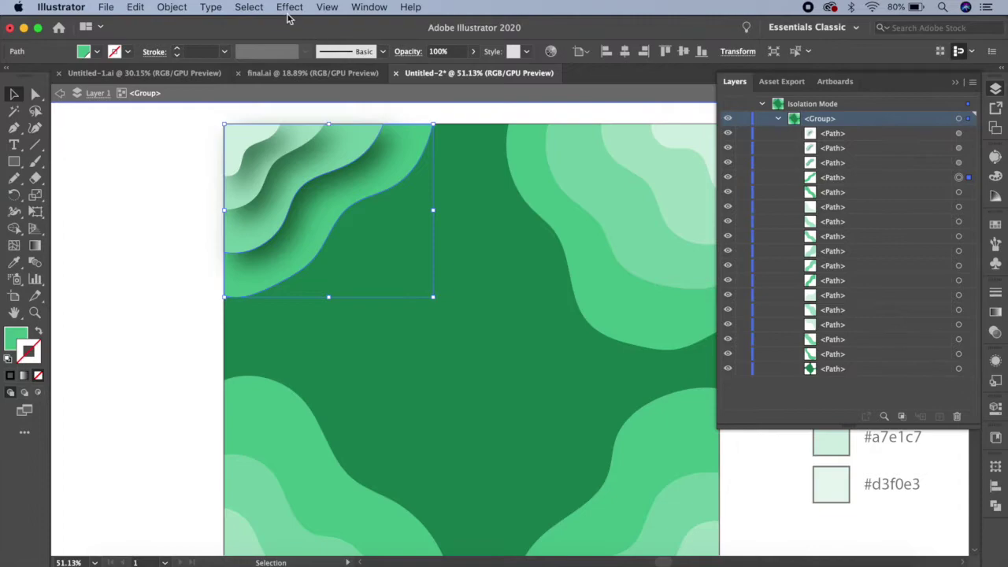
click(289, 7)
click(309, 25)
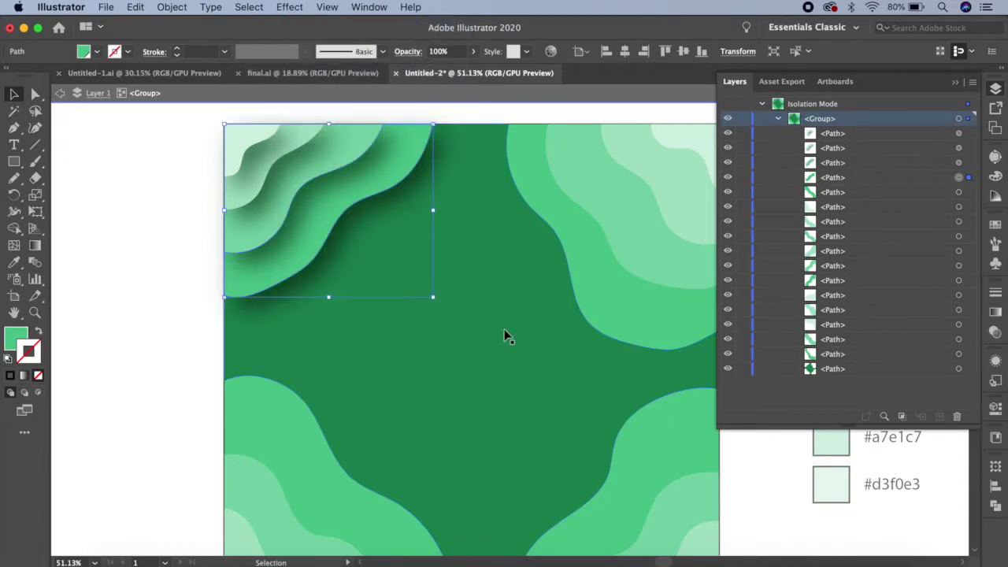
drag(491, 333, 400, 338)
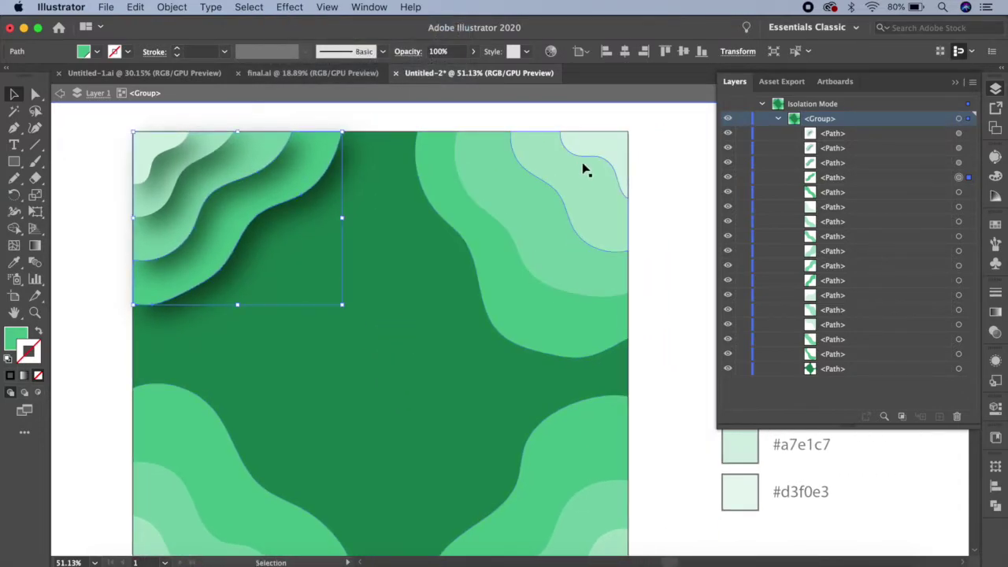
Bring the two larger top-right wave bands to the front in turn
click(480, 281)
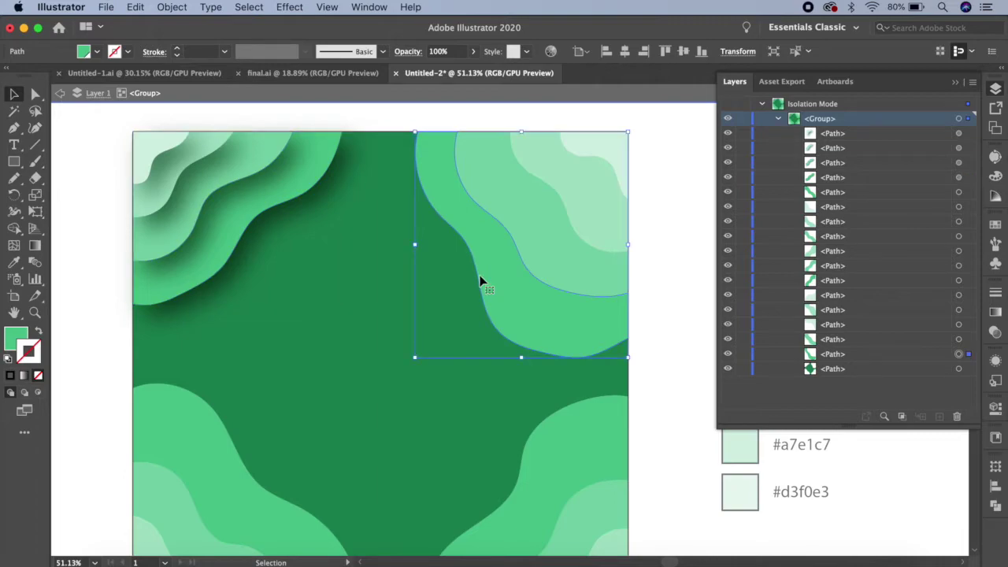
click(183, 10)
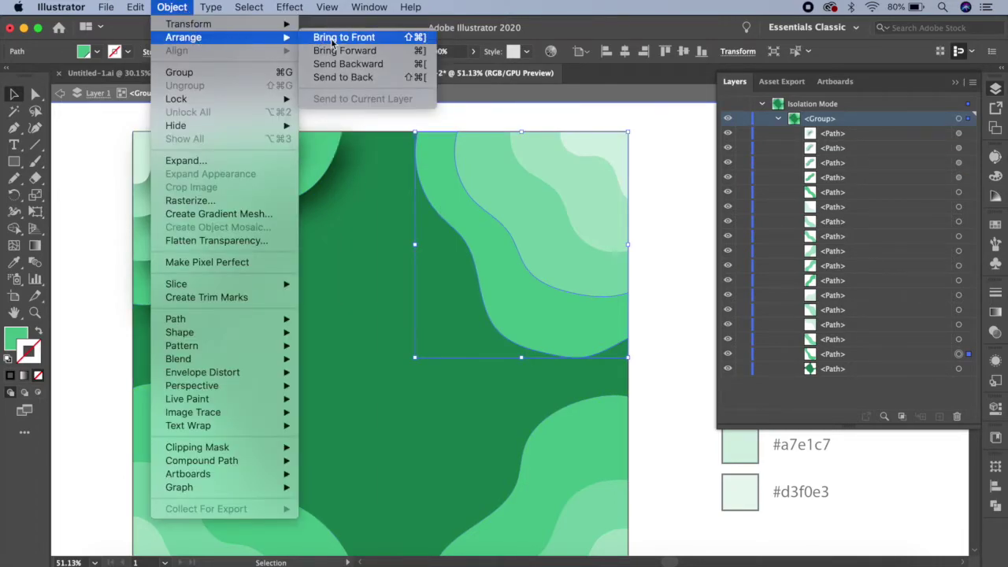
click(336, 40)
click(510, 205)
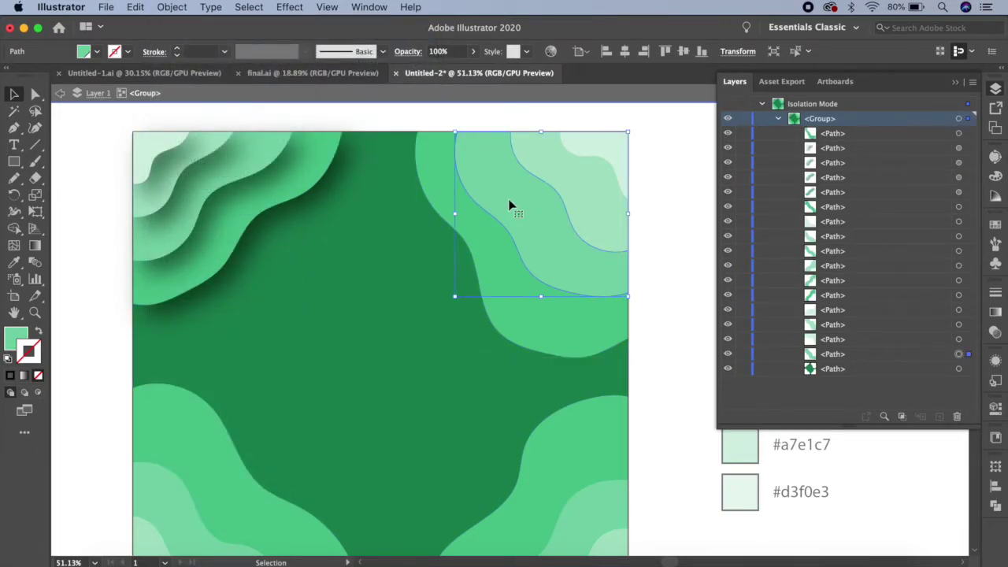
click(167, 7)
mouse_move(184, 37)
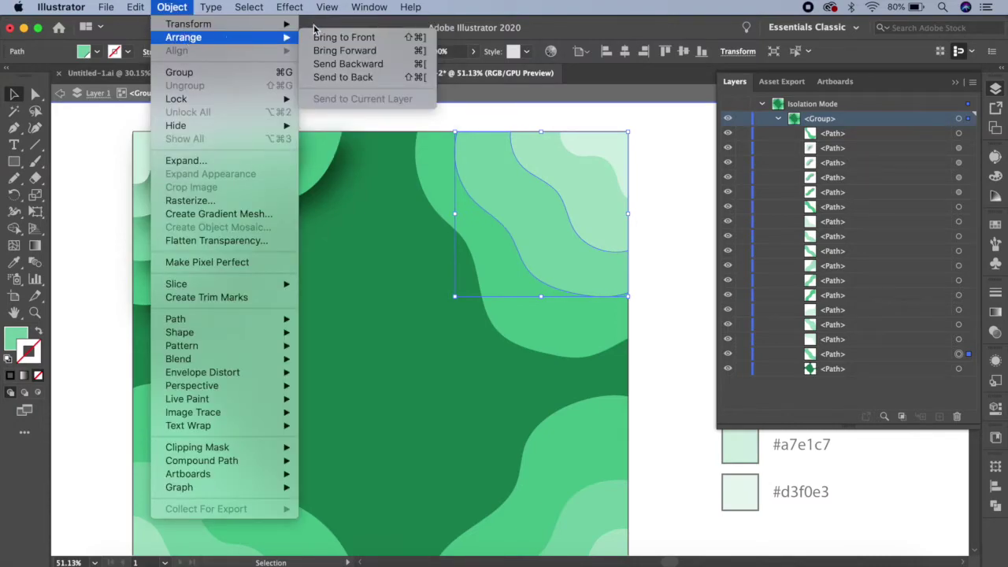
click(338, 37)
Bring the next smaller and then the smallest top-right wave to the front
click(575, 186)
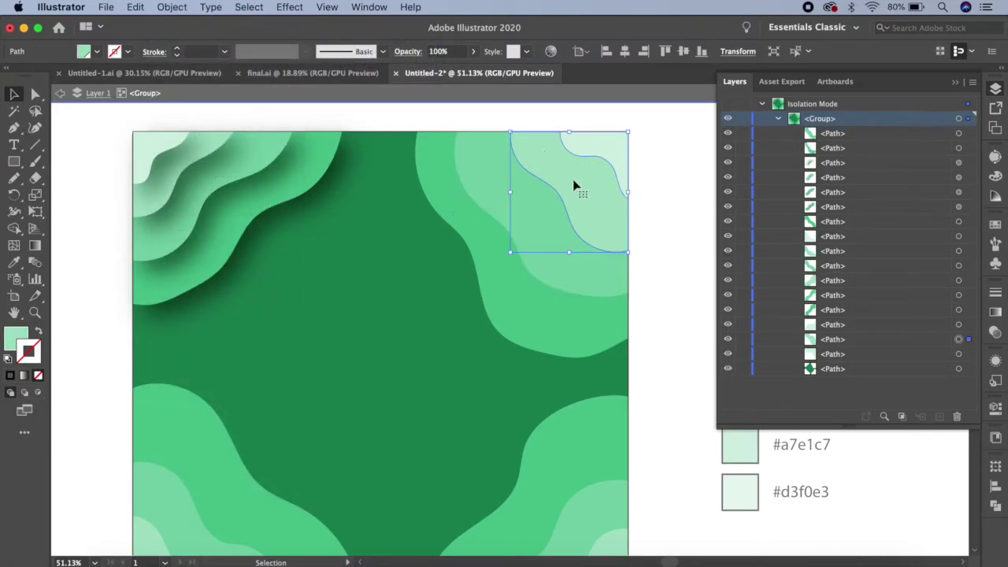
click(172, 7)
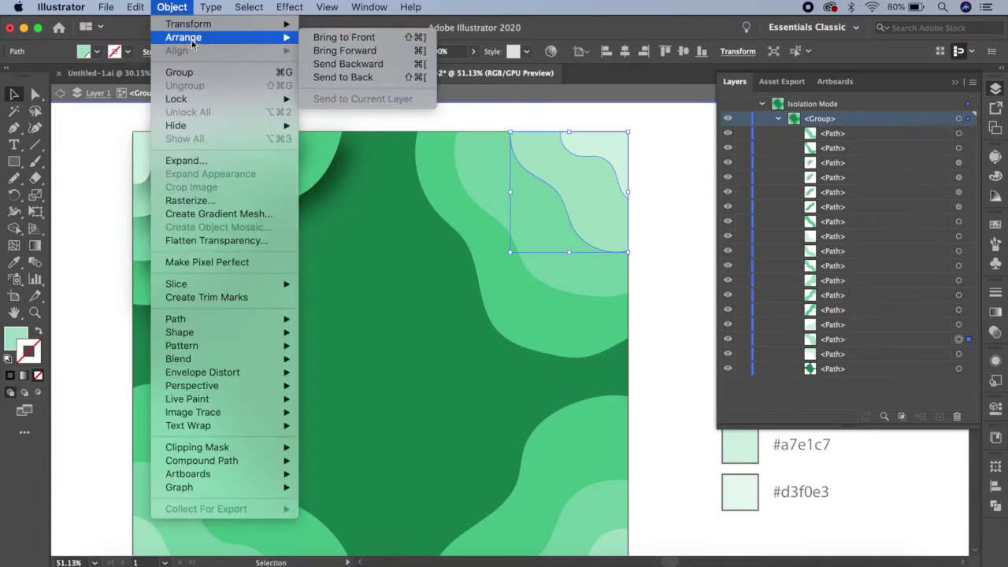
click(355, 37)
click(611, 158)
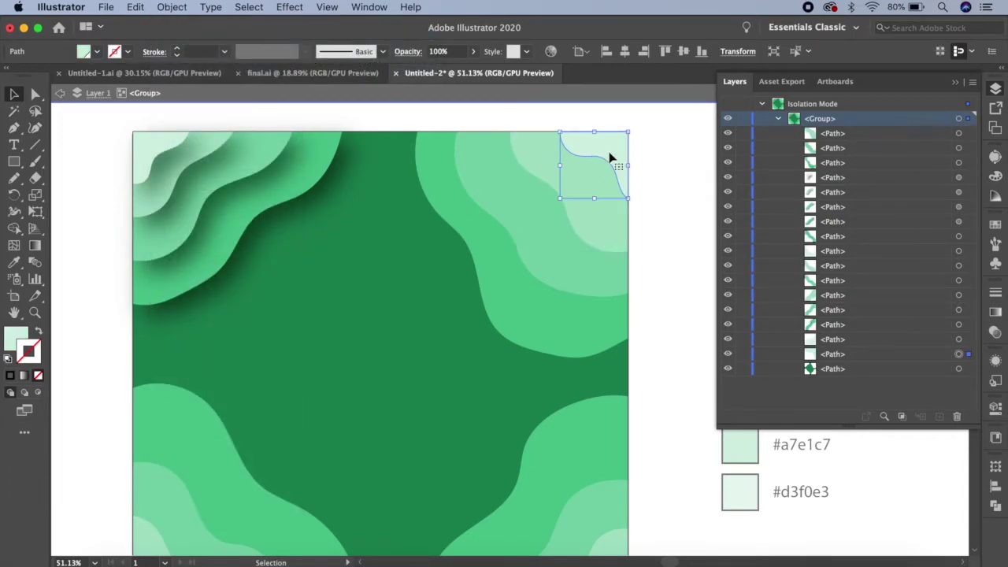
click(172, 7)
click(351, 37)
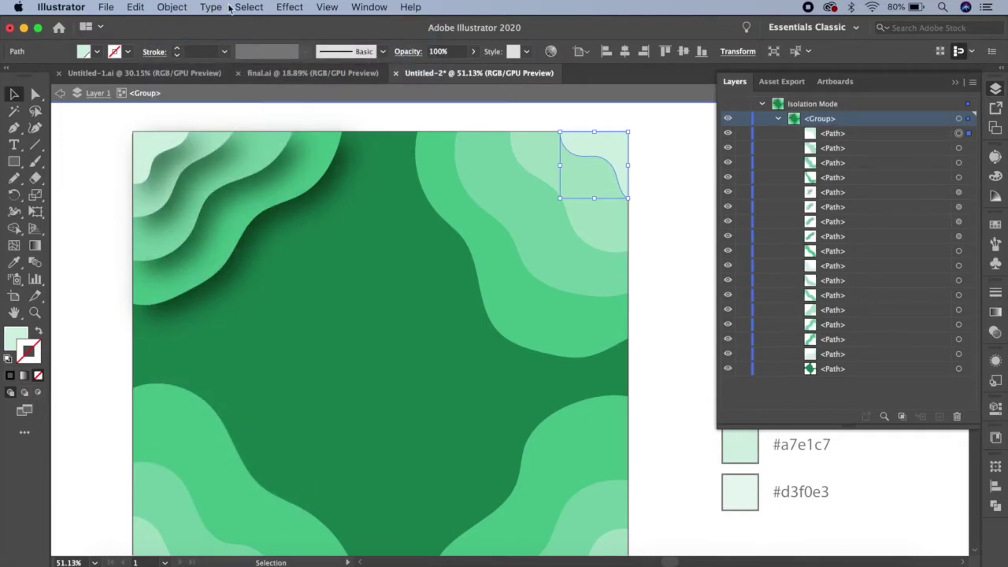
click(289, 7)
mouse_move(307, 188)
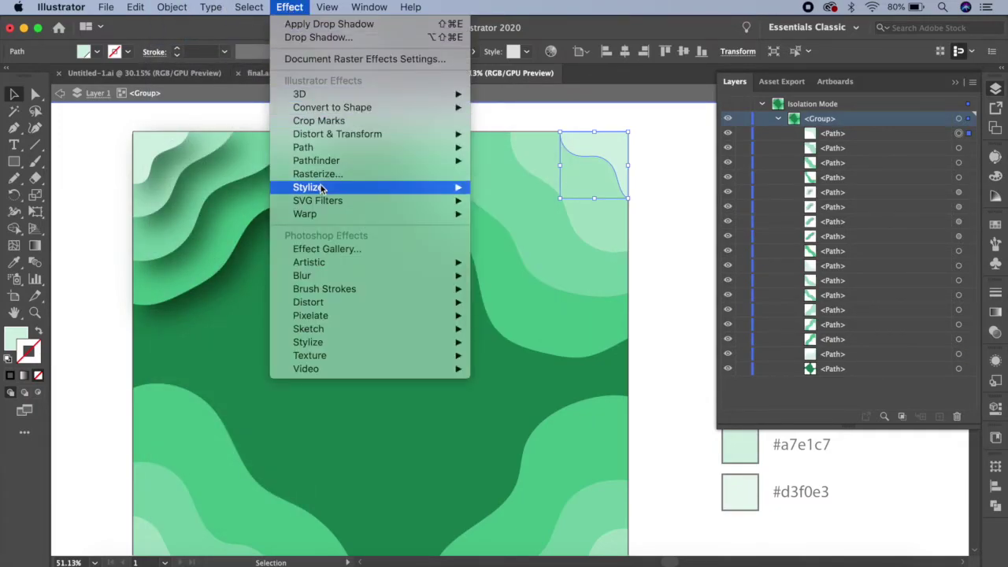
Give the small top-right corner wave a drop shadow with X offset -20 px
click(516, 188)
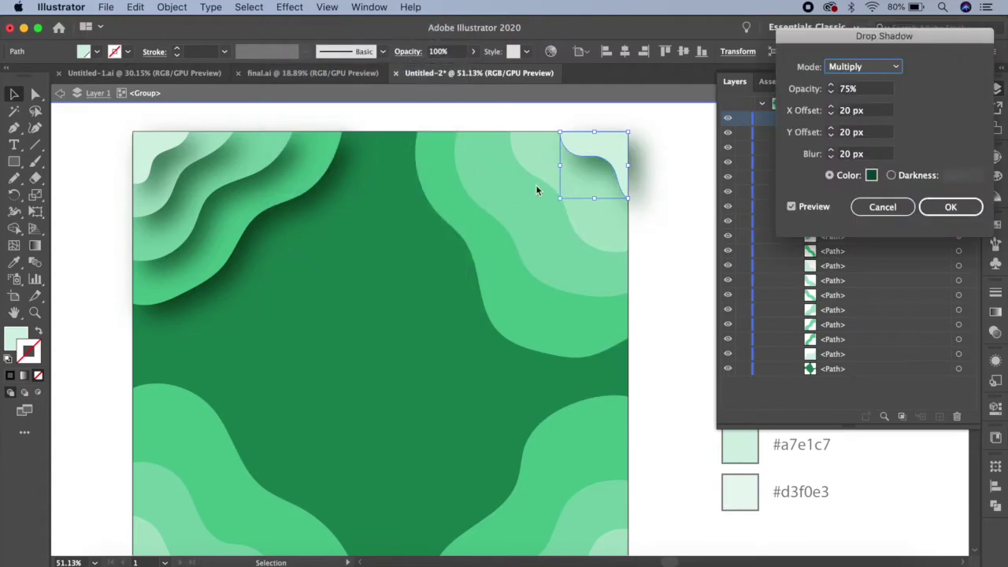
click(842, 111)
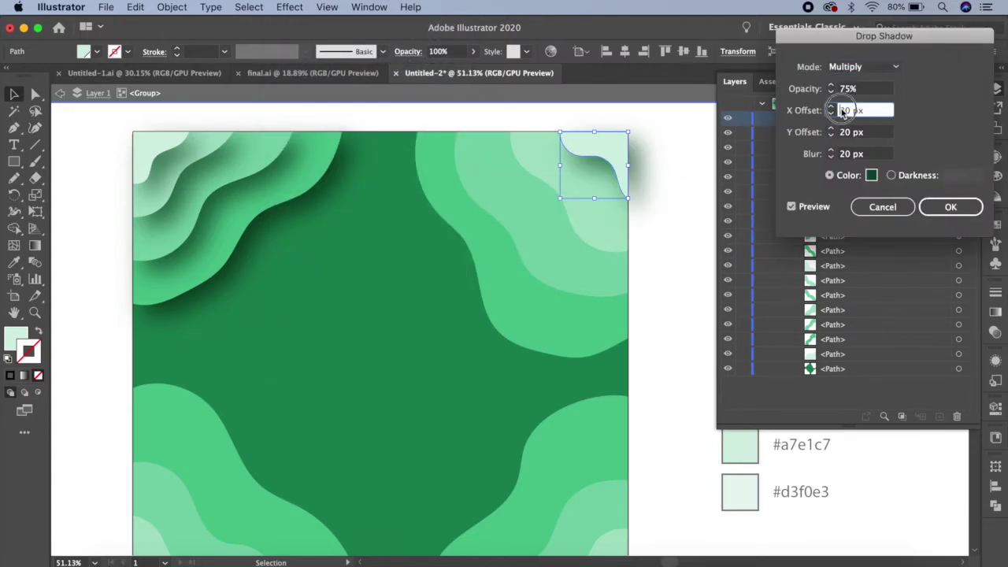
text(-20)
click(872, 134)
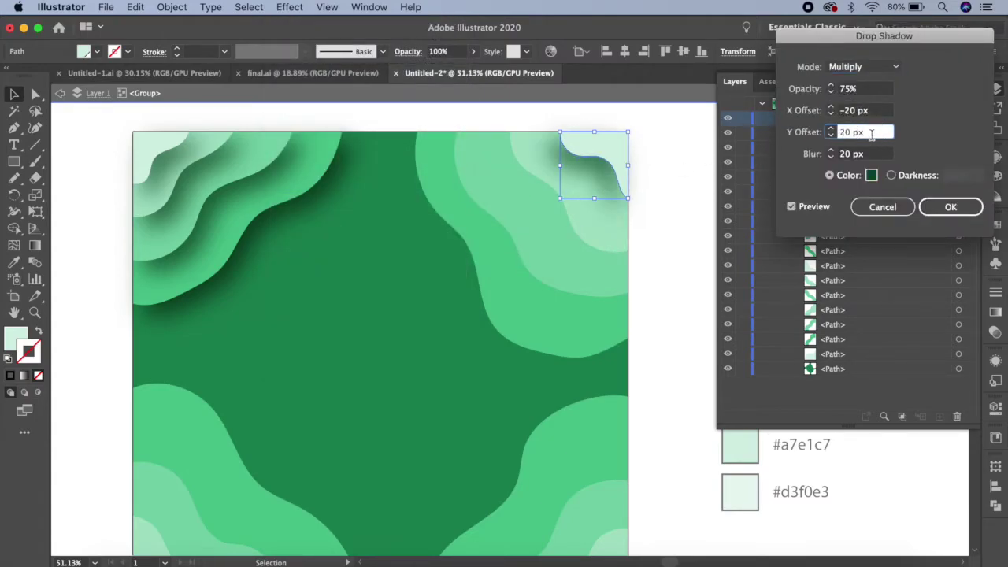
click(949, 207)
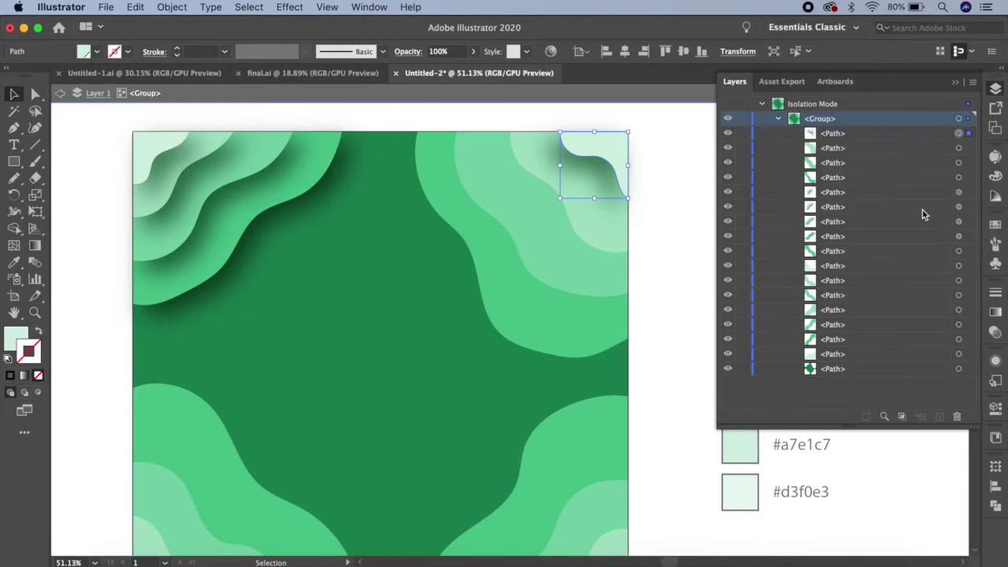
Reapply that drop shadow to the three larger top-right waves
click(594, 243)
click(289, 7)
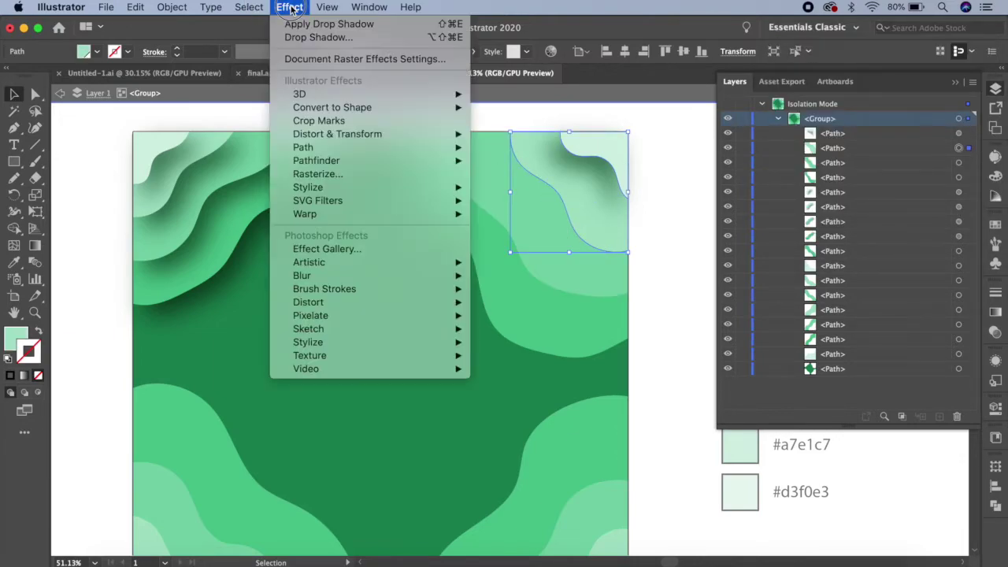
click(302, 30)
click(478, 199)
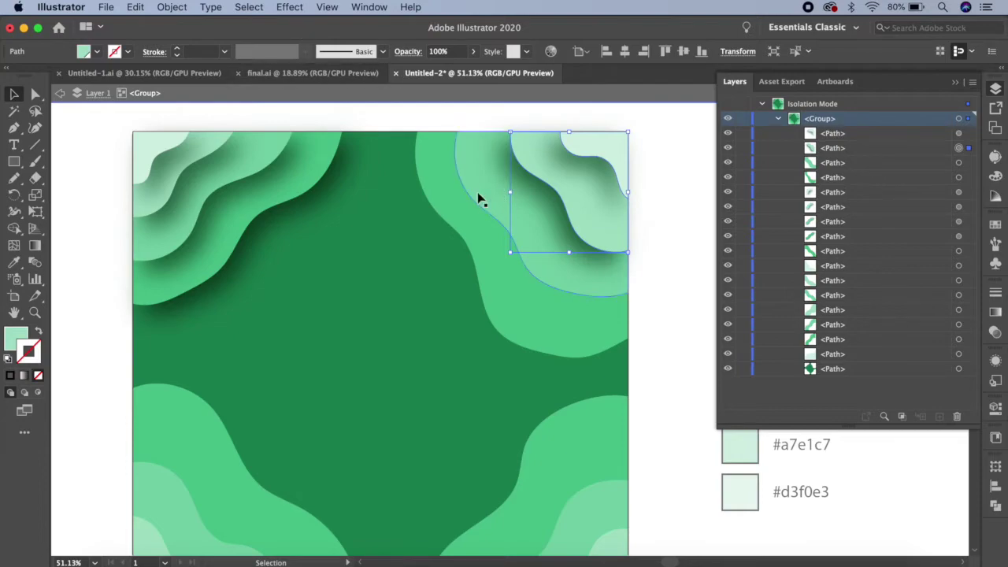
click(304, 24)
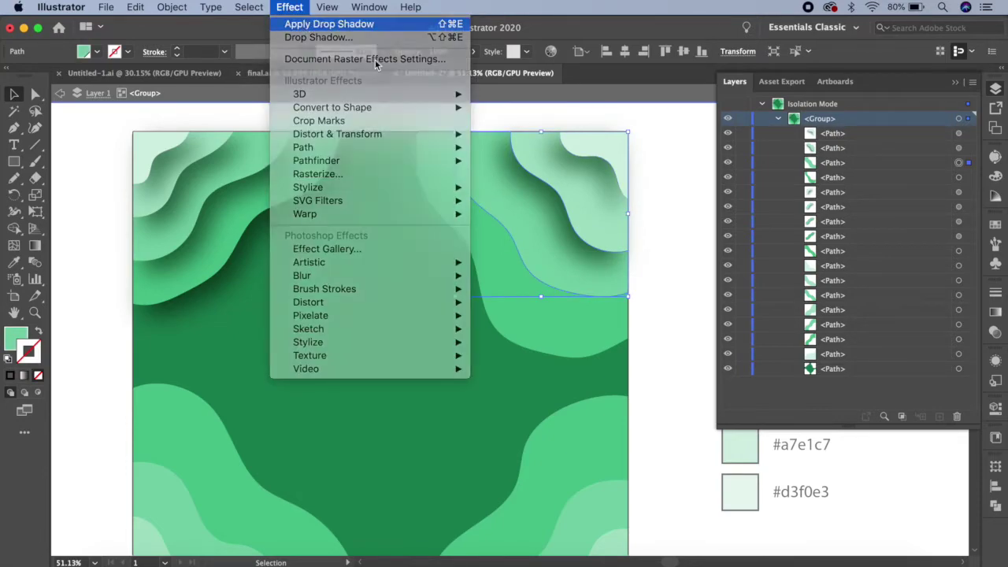
click(290, 7)
click(311, 25)
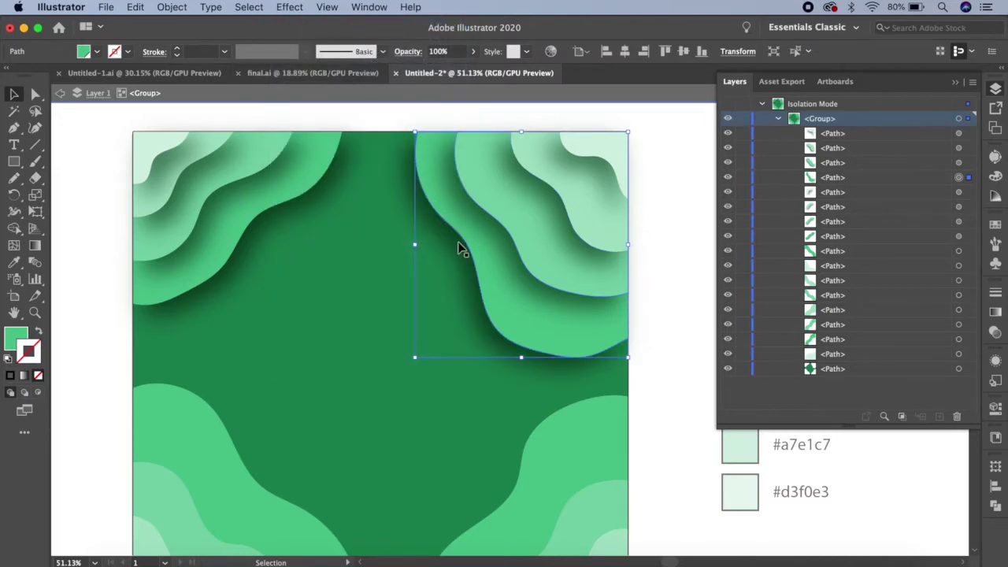
scroll(401, 198, down, 4)
Bring the largest and then the next lighter bottom-left wave to the front
scroll(407, 157, down, 2)
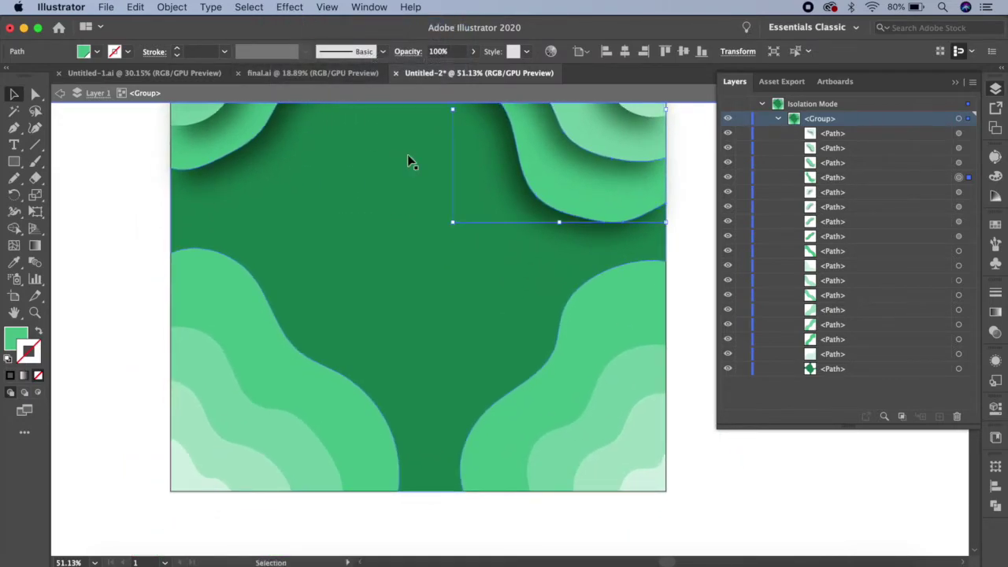
click(297, 378)
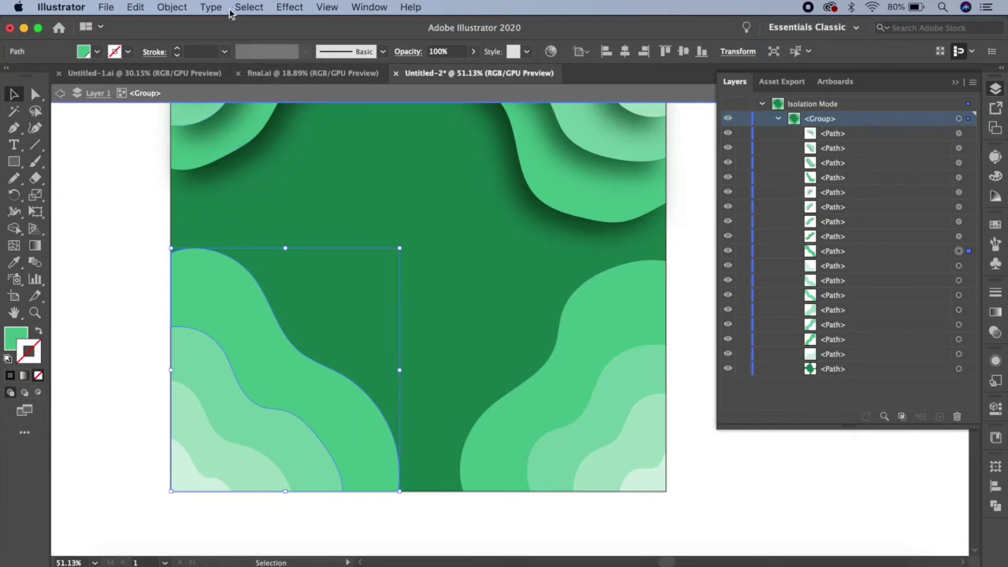
click(172, 8)
mouse_move(184, 37)
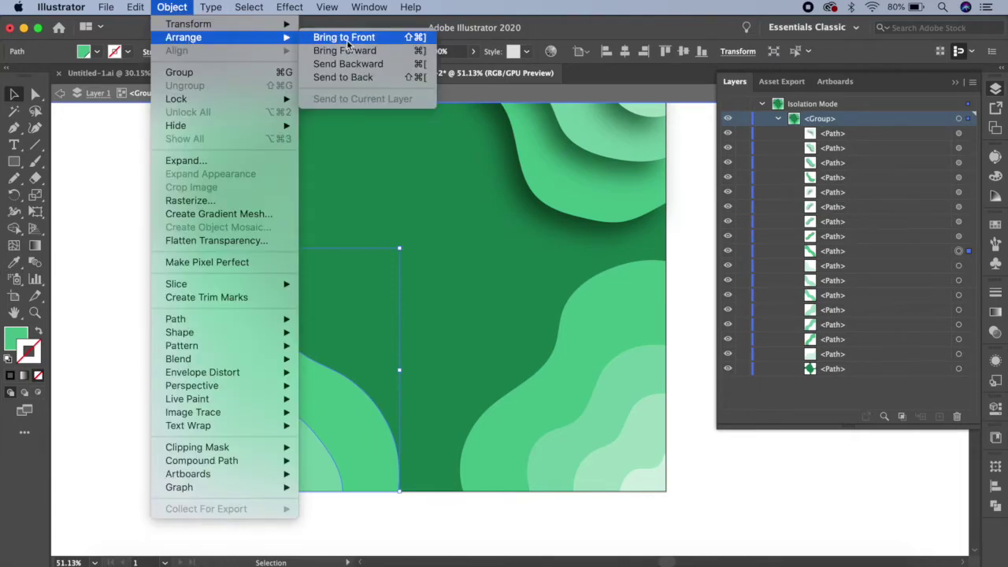
click(347, 36)
click(267, 447)
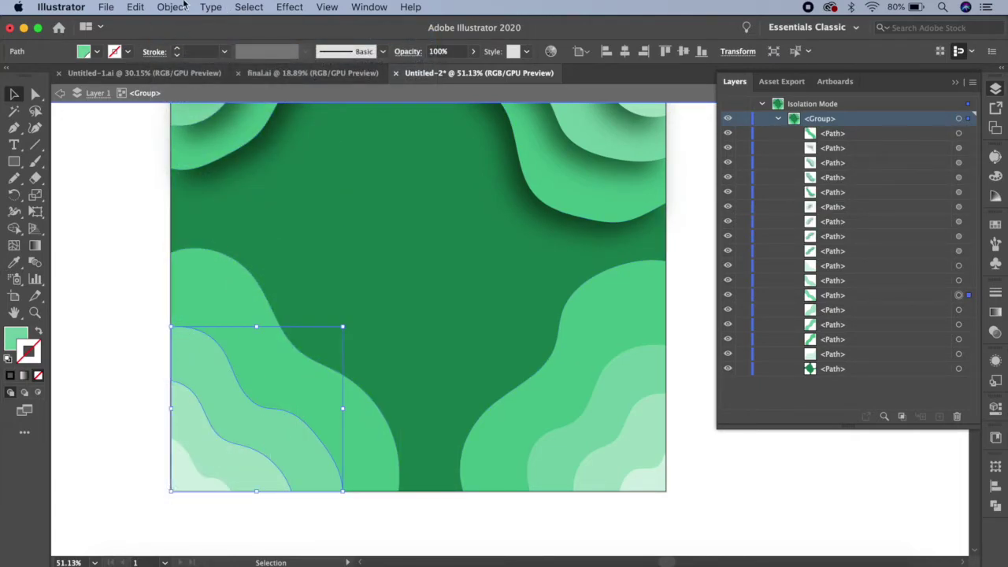
click(183, 6)
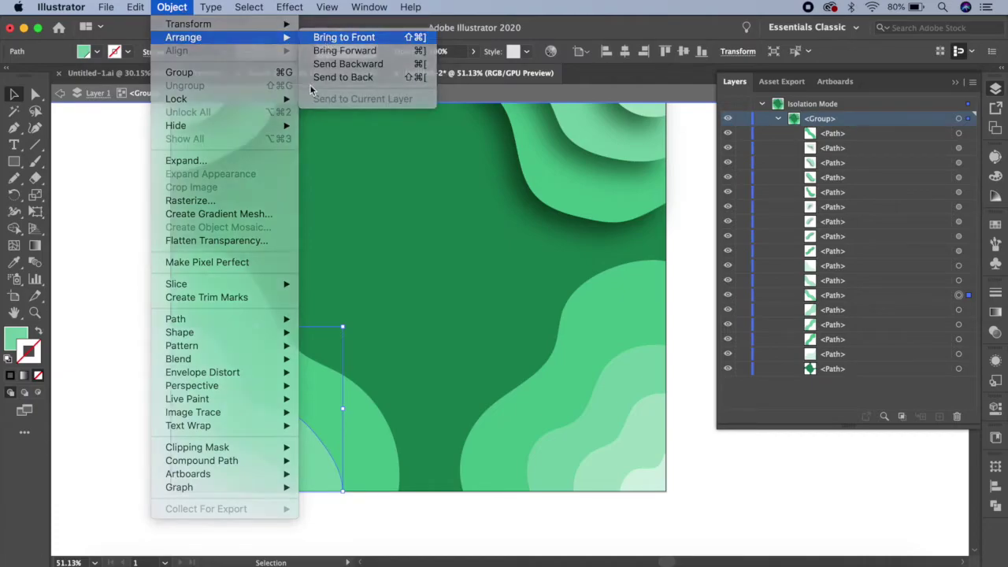
click(311, 90)
Bring the two smallest bottom-left waves to the front, smallest last
click(229, 464)
click(171, 7)
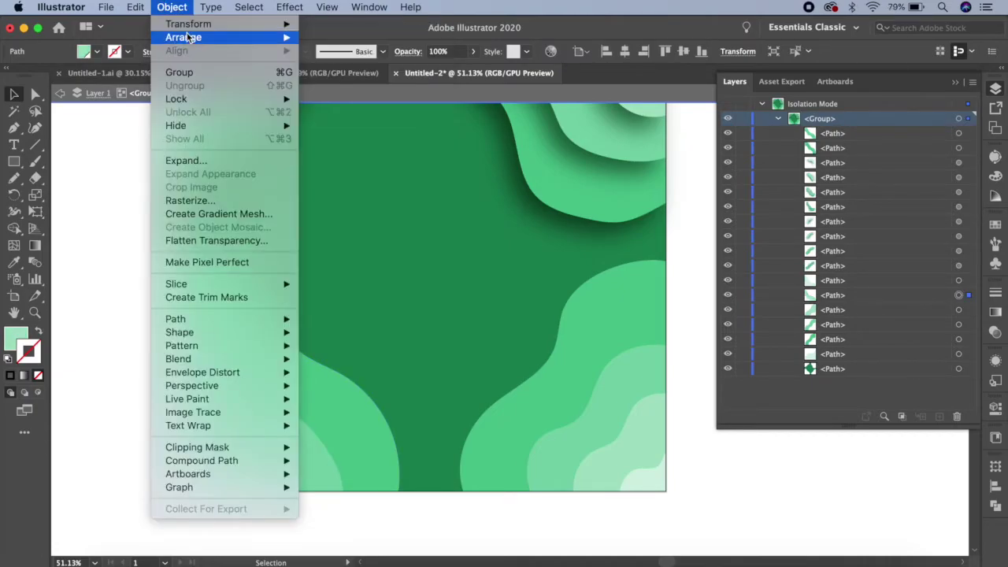
click(327, 37)
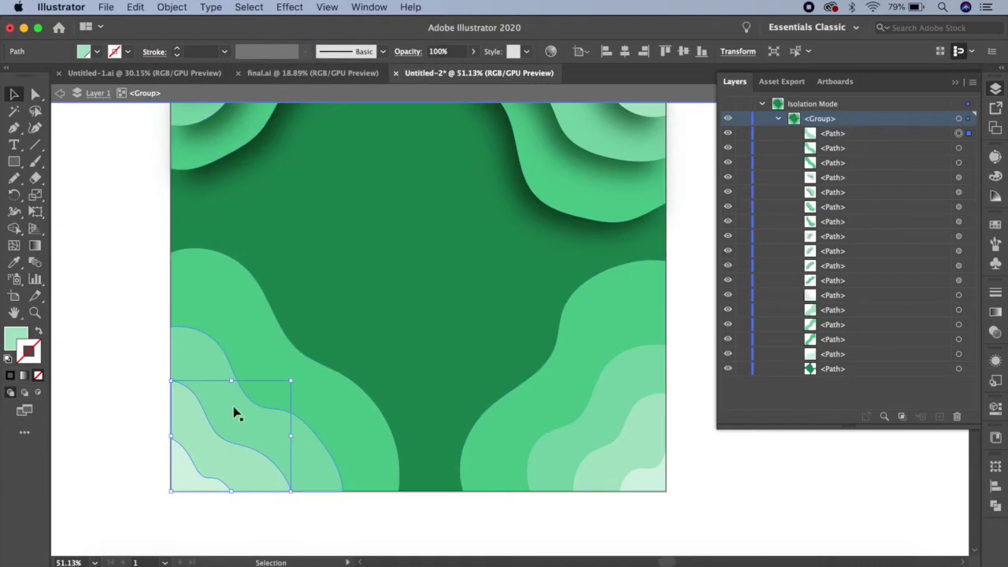
click(191, 482)
click(172, 7)
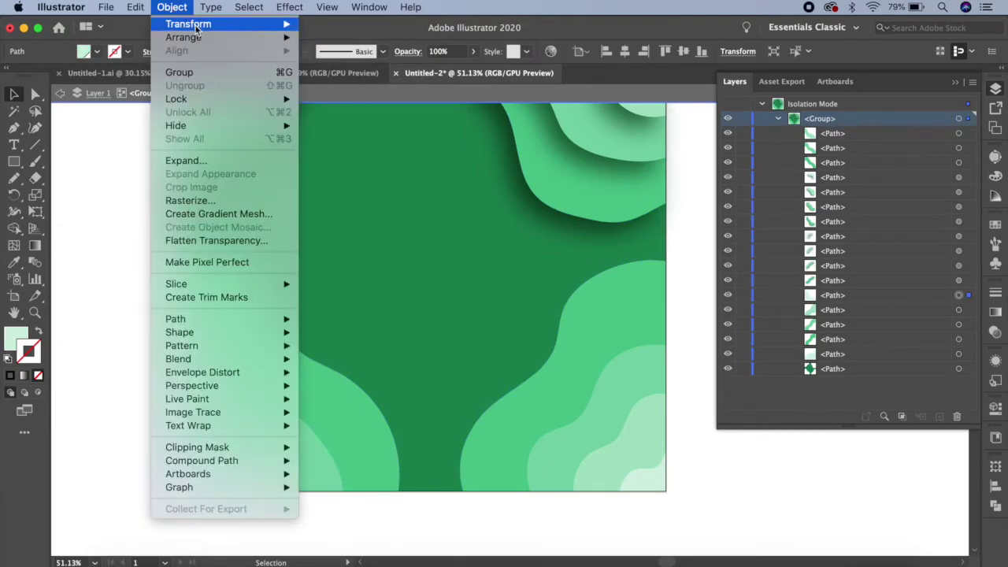
click(312, 36)
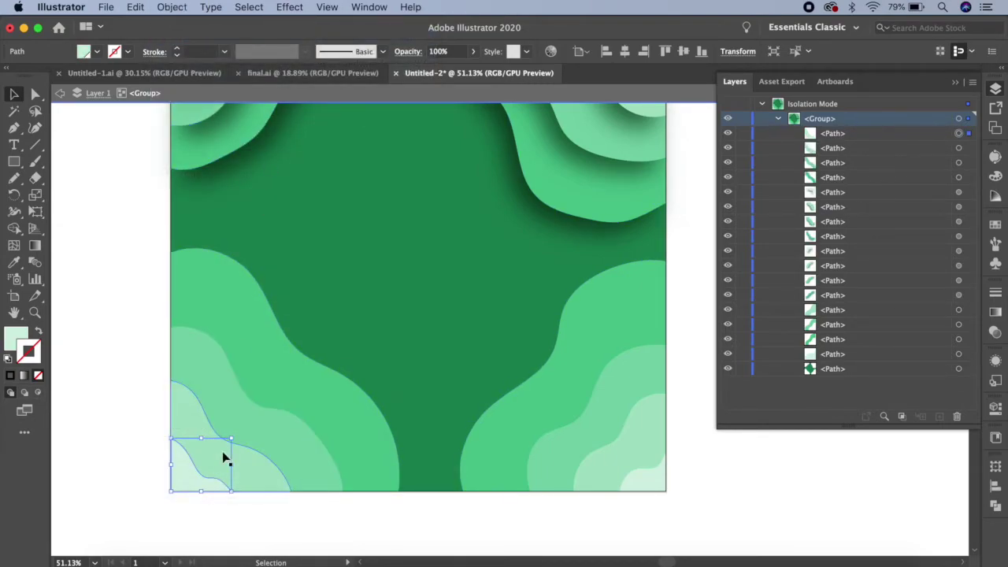
click(289, 7)
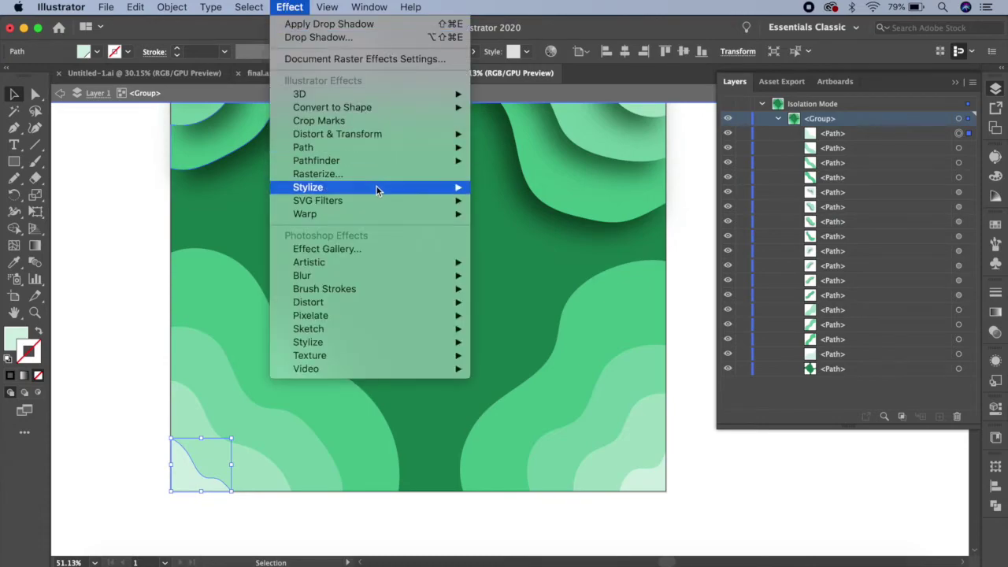
Add a drop shadow to the bottom-left corner wave with 20 px X and -20 px Y offsets
mouse_move(308, 187)
click(485, 187)
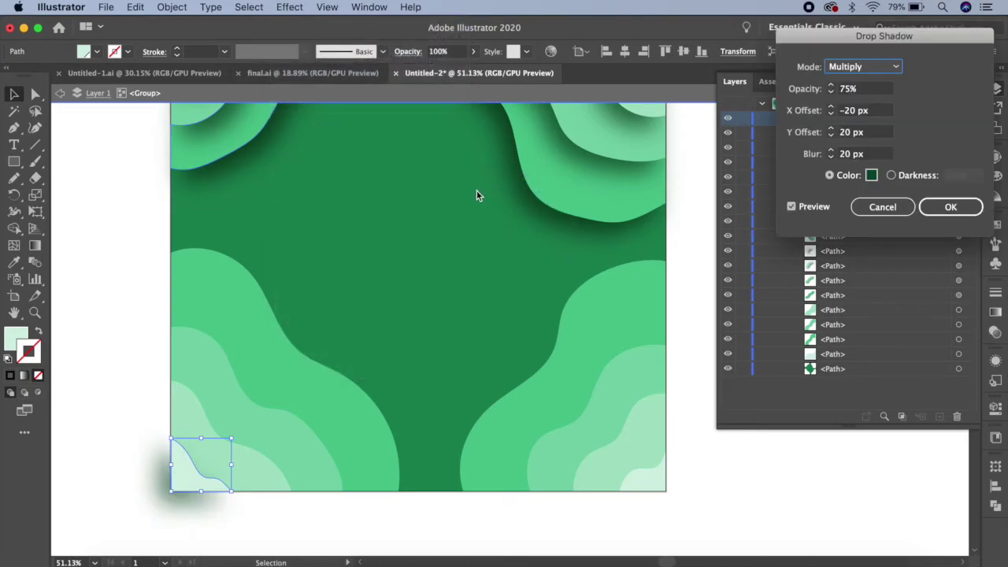
click(845, 111)
text(20)
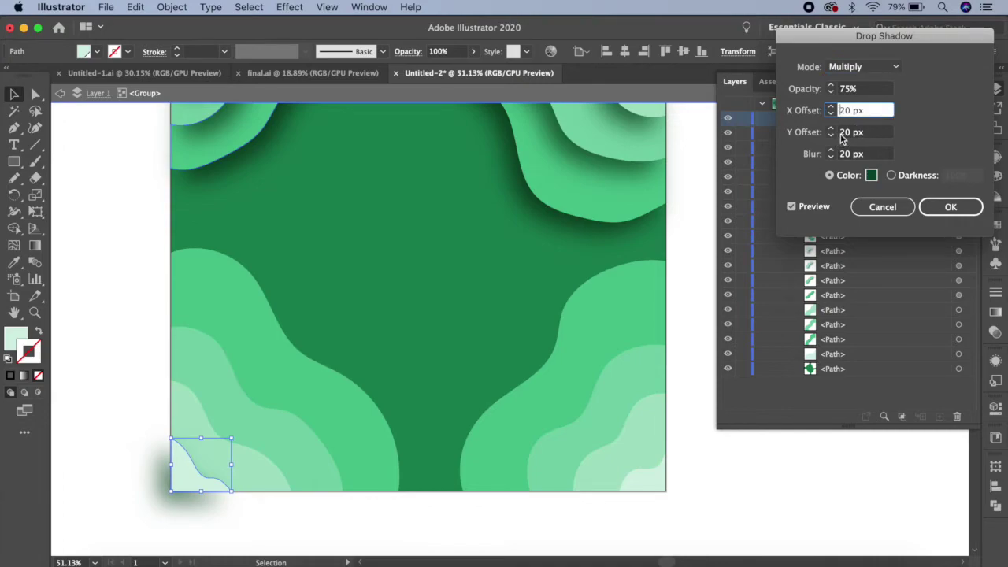
click(843, 134)
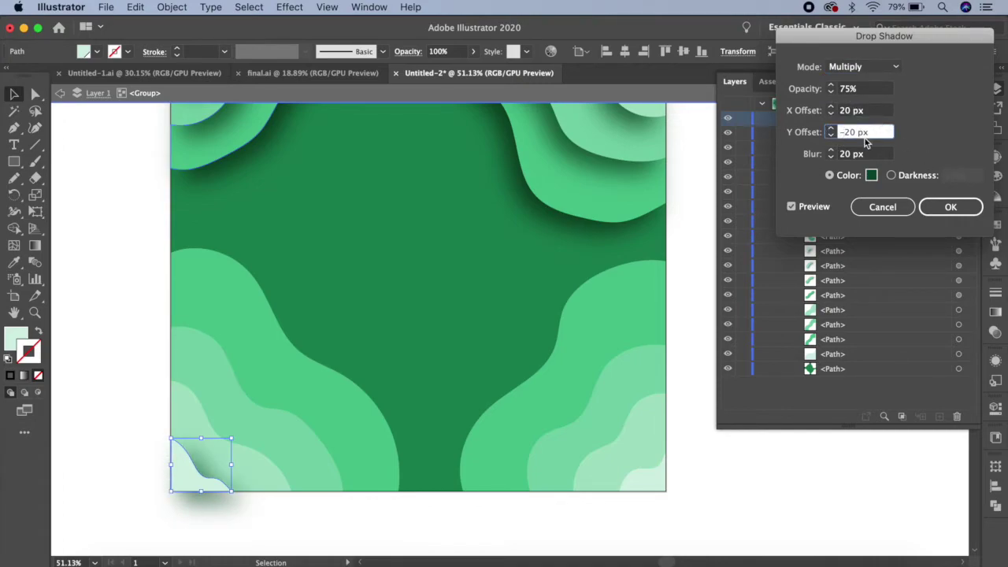
click(945, 208)
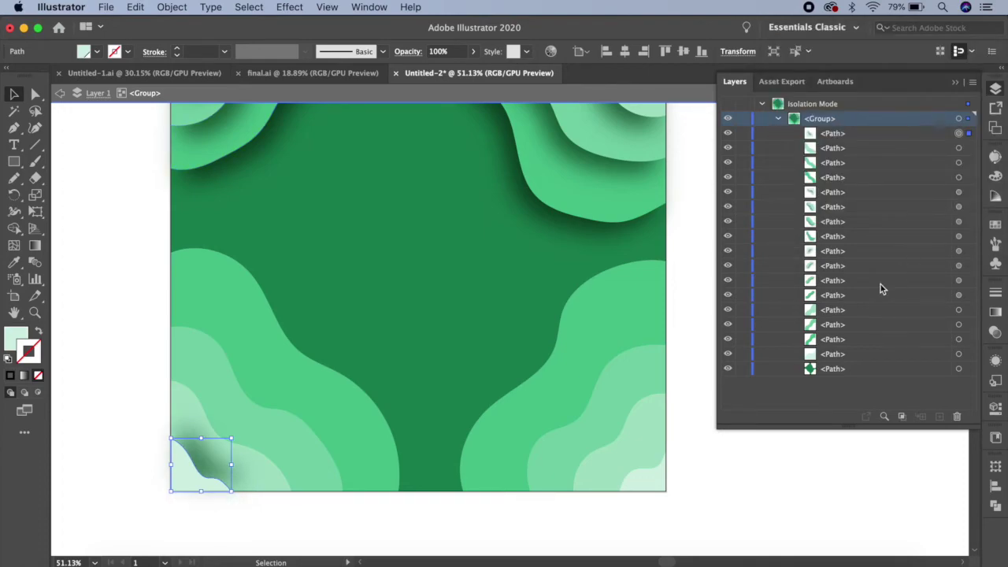
Reapply the same drop shadow to each of the three larger lower-left waves
click(245, 459)
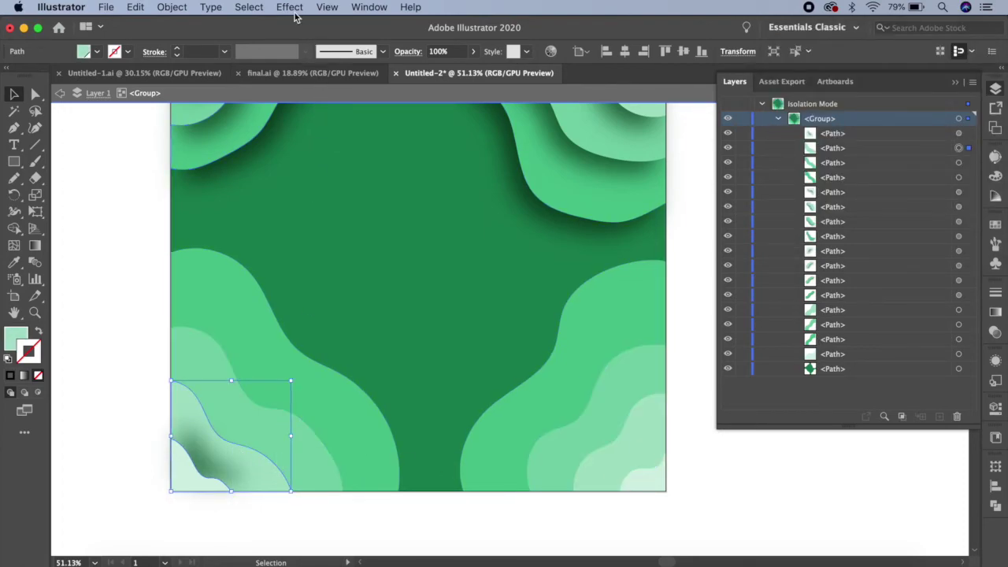
click(296, 9)
click(323, 23)
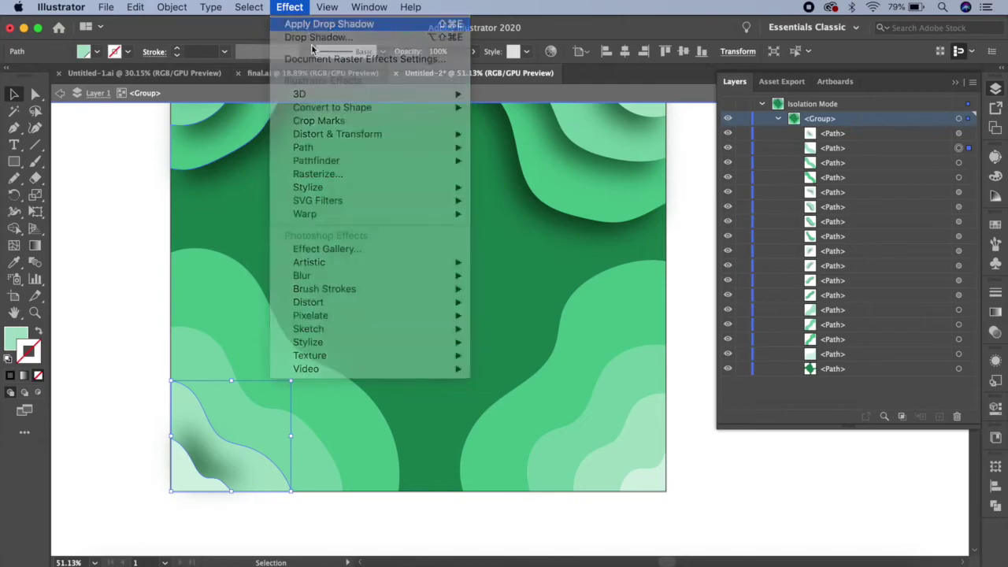
click(325, 454)
click(298, 8)
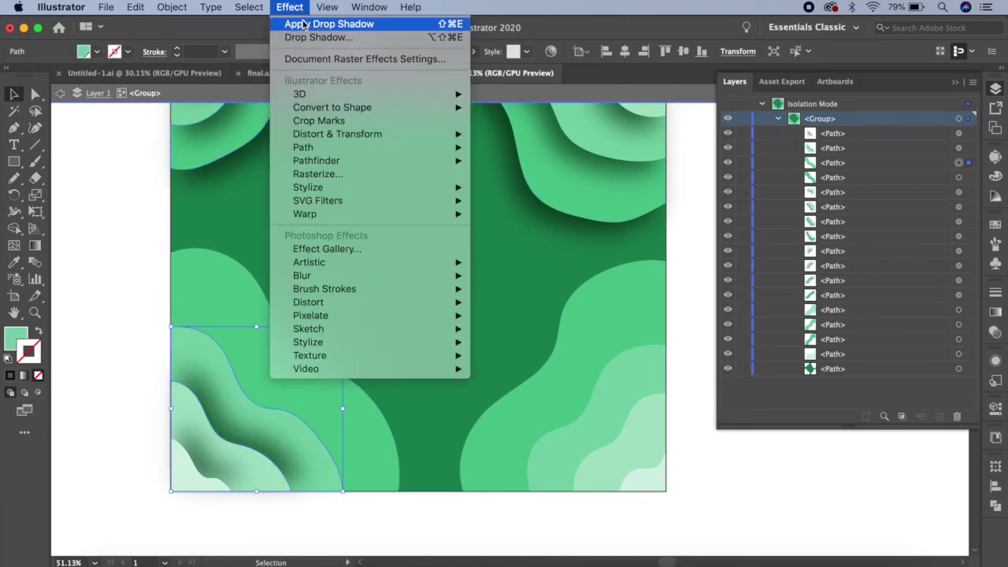
click(327, 23)
click(374, 407)
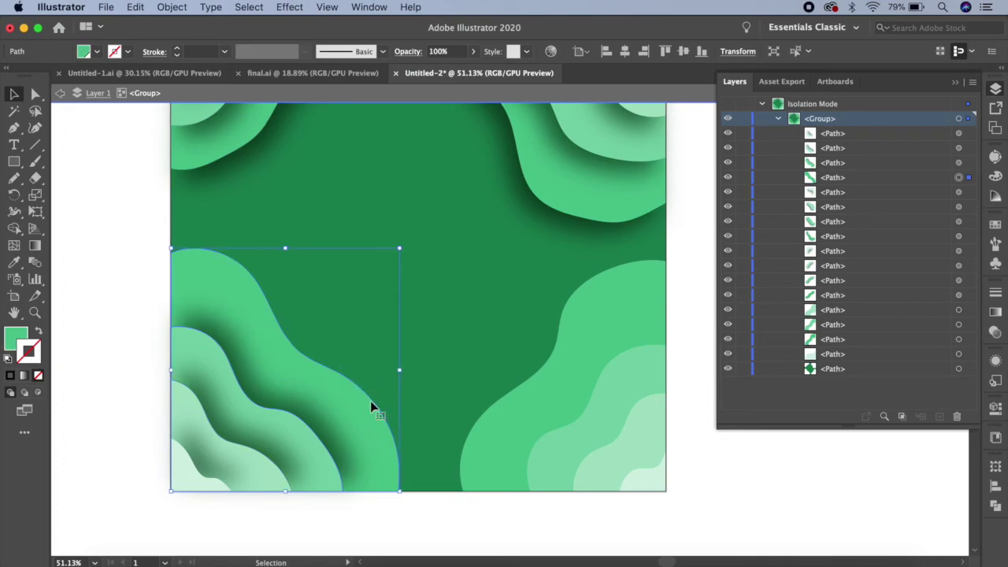
click(289, 7)
click(303, 24)
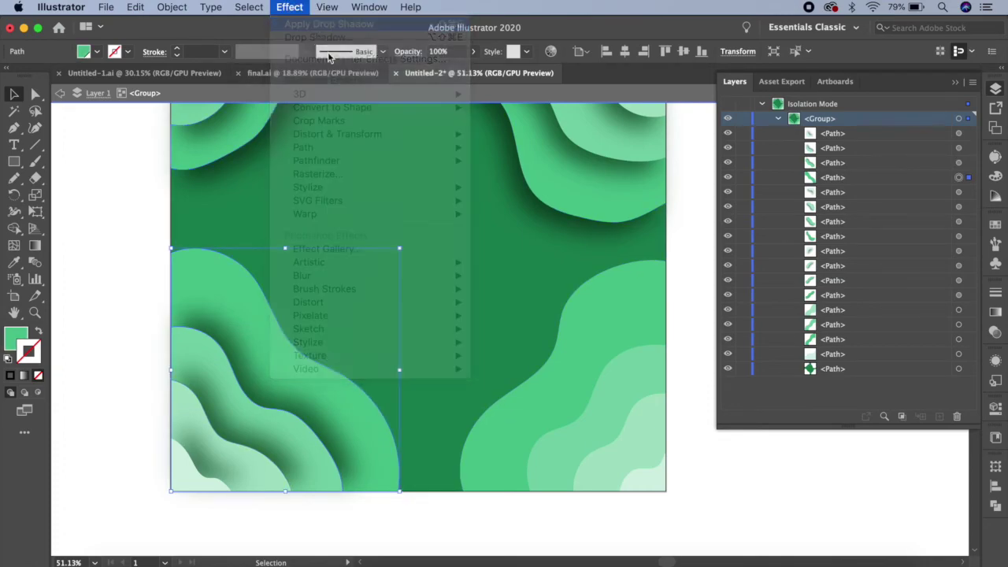
Bring the largest and the next smaller lower-right waves to the front
drag(456, 329, 397, 340)
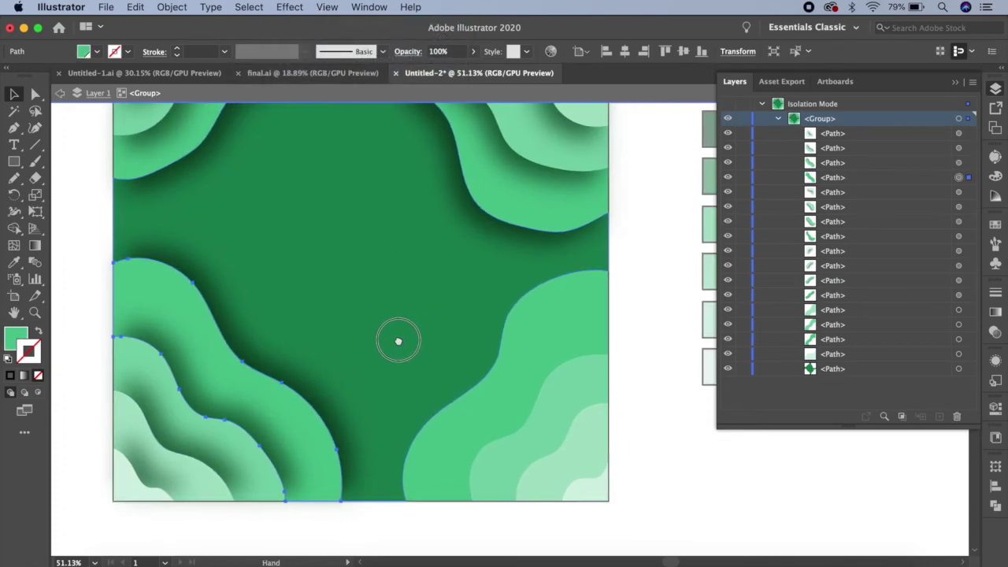
click(540, 330)
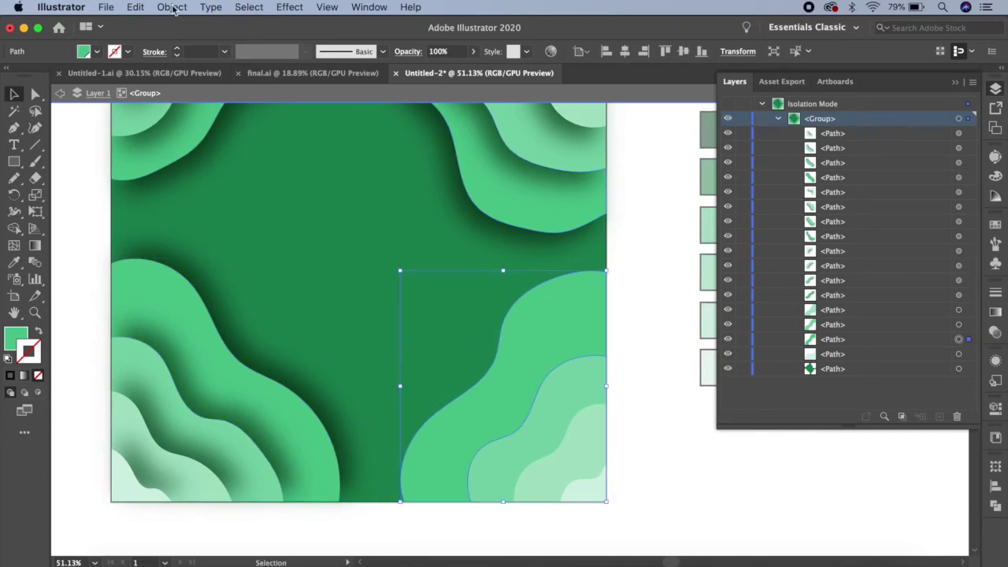
click(171, 7)
click(330, 162)
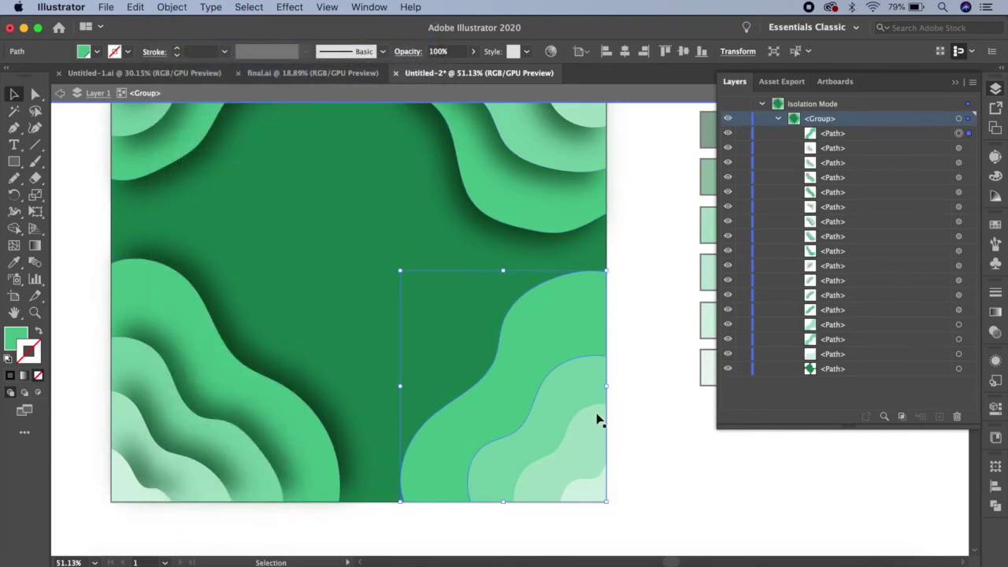
click(573, 401)
click(173, 7)
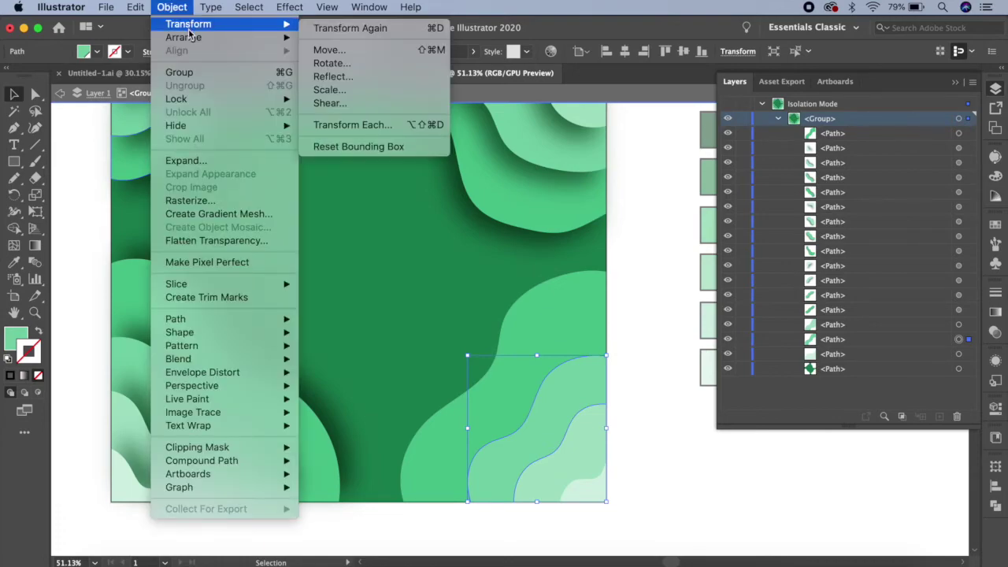
click(339, 37)
Bring the two smallest lower-right waves to the front, finishing with the corner piece
click(572, 462)
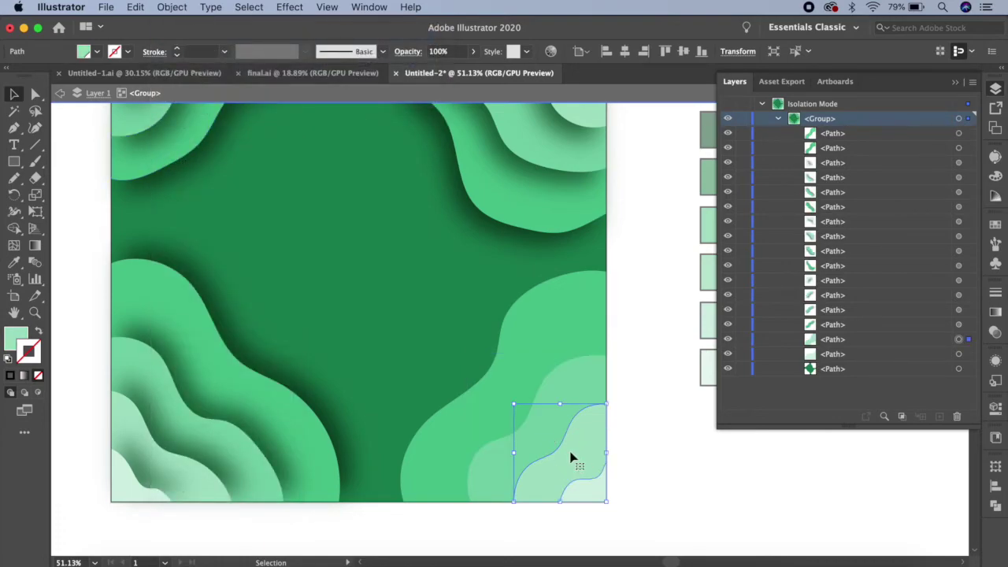
click(173, 7)
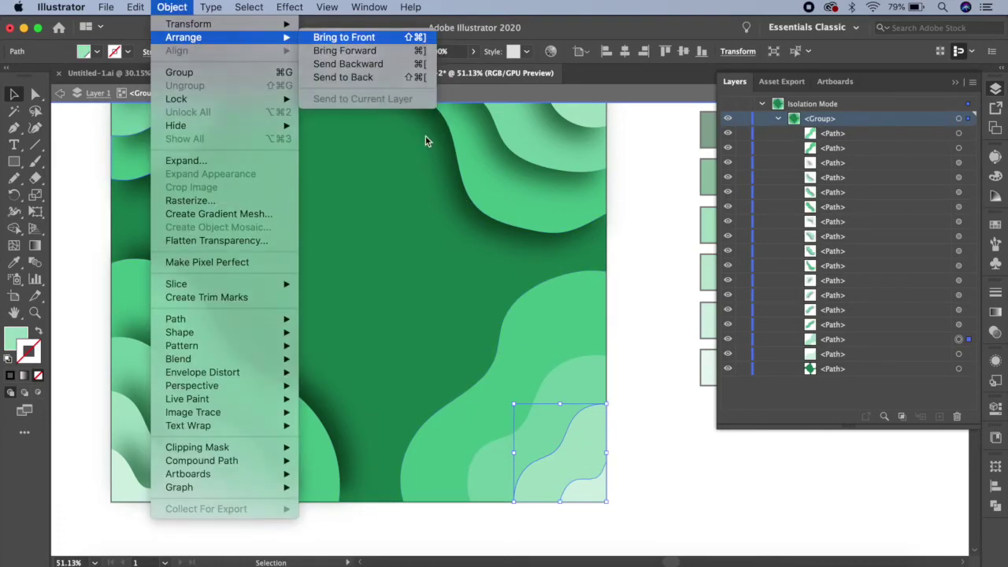
click(335, 36)
click(583, 482)
click(178, 9)
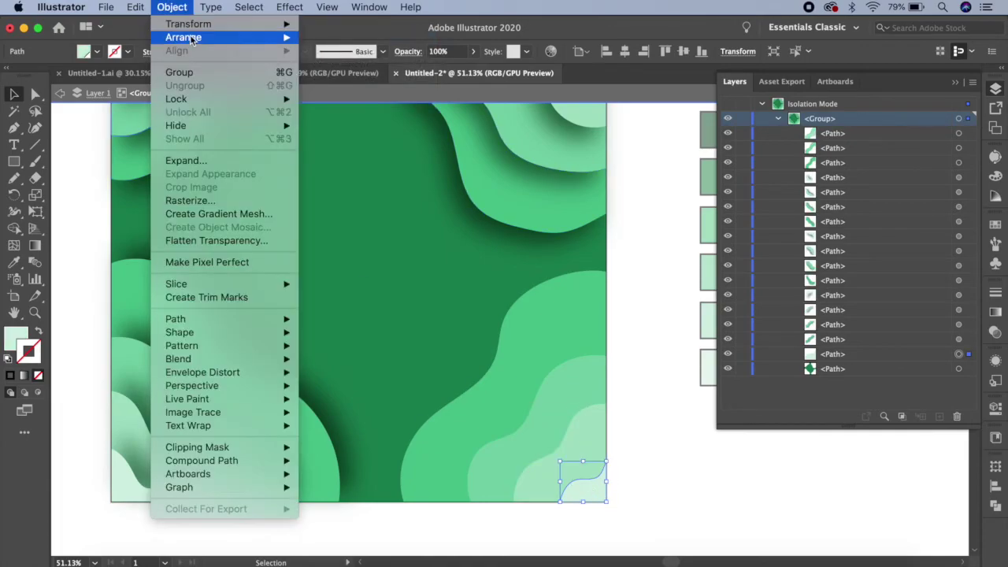
click(323, 36)
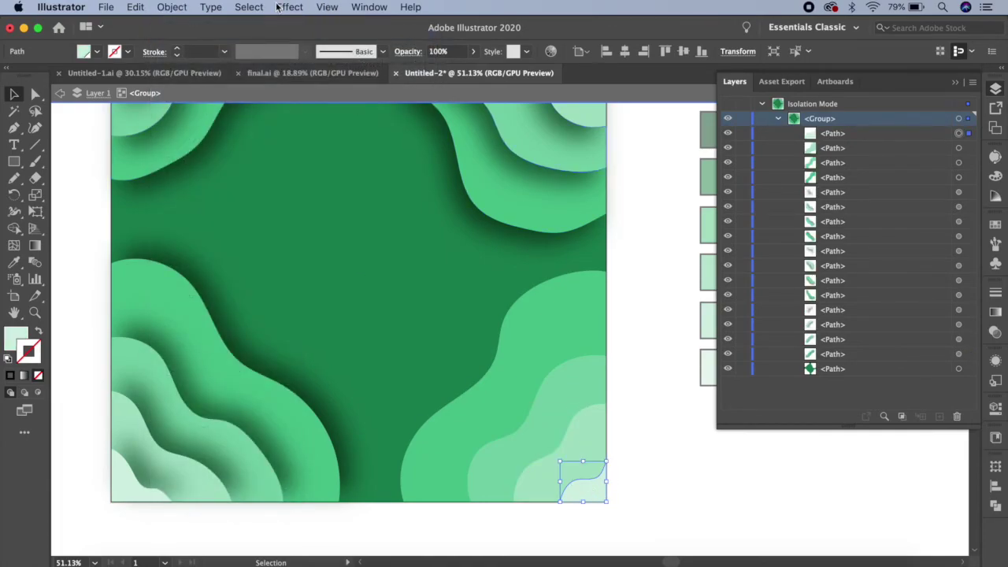
click(290, 7)
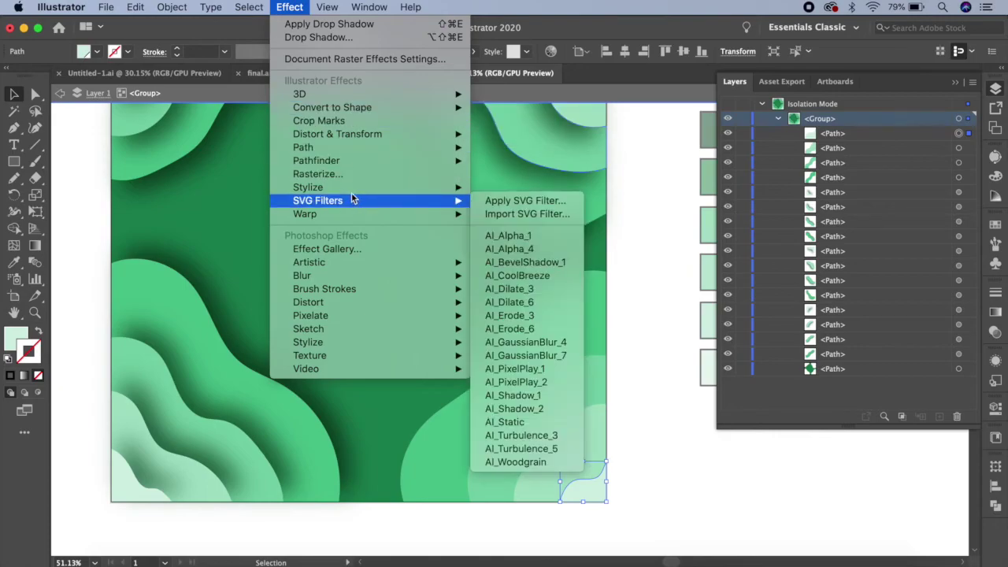
Set the lower-right wave's drop shadow to -20 px X and -20 px Y offsets
click(521, 183)
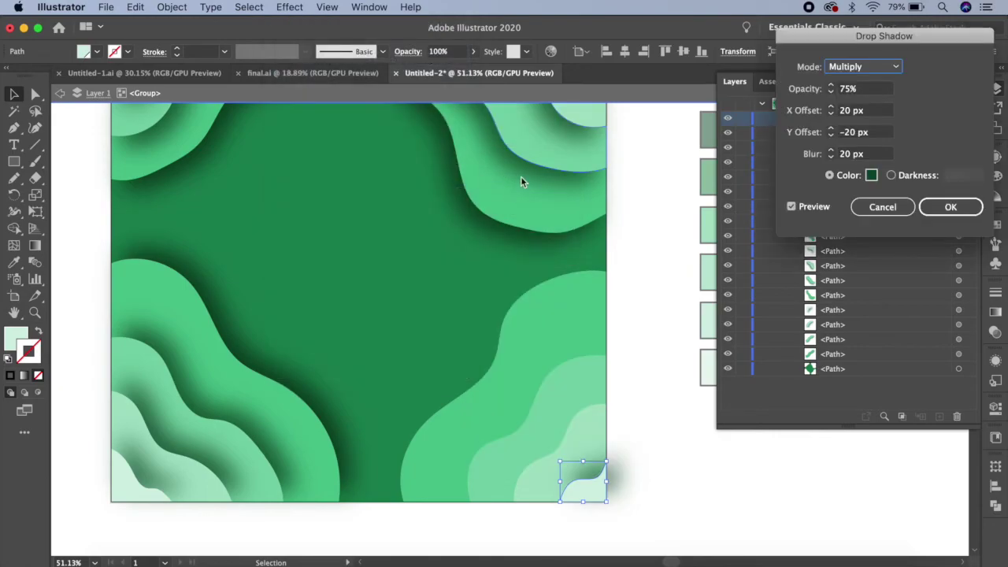
click(846, 113)
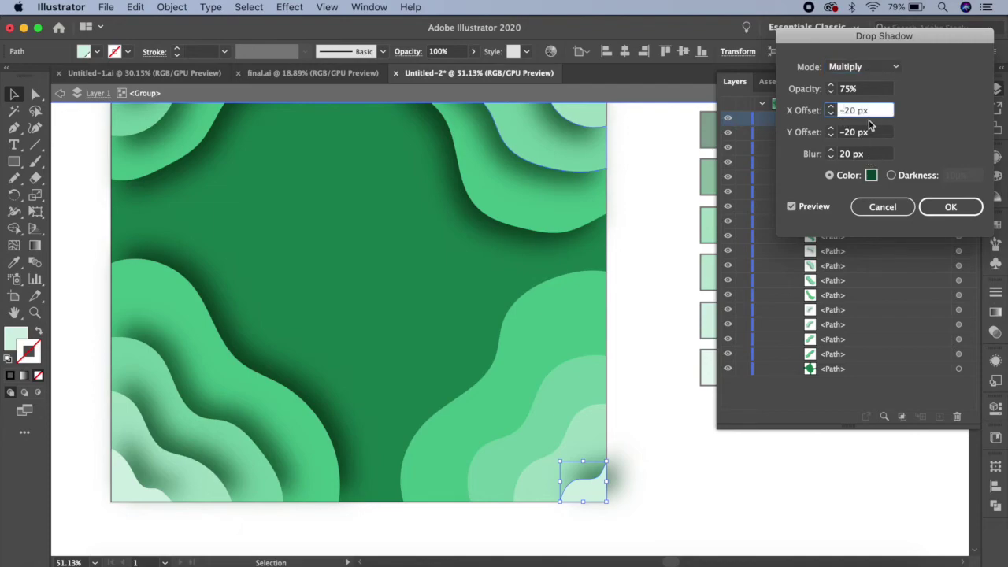
click(935, 207)
click(591, 425)
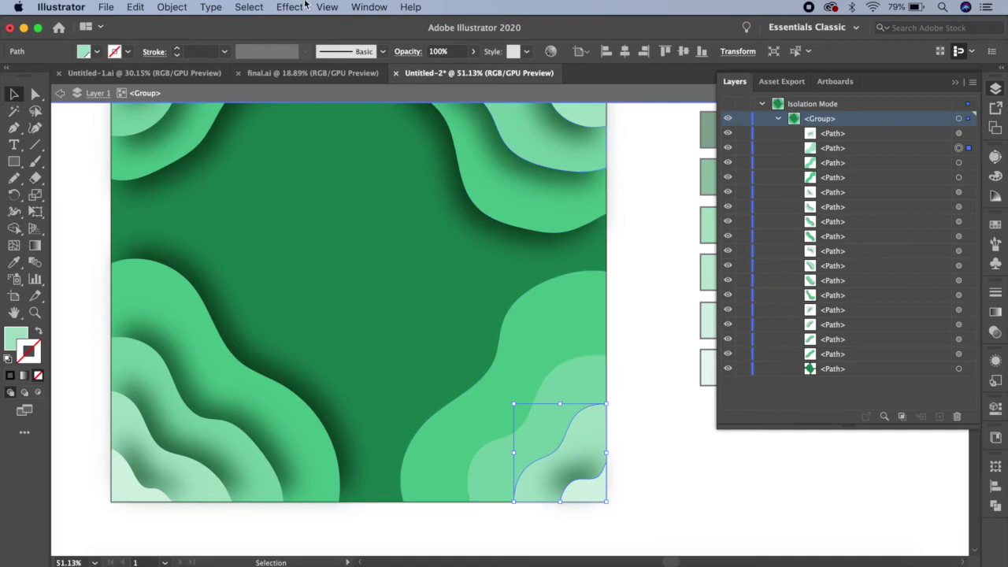
Reapply the mirrored drop shadow to the next larger lower-right waves
click(303, 6)
click(315, 25)
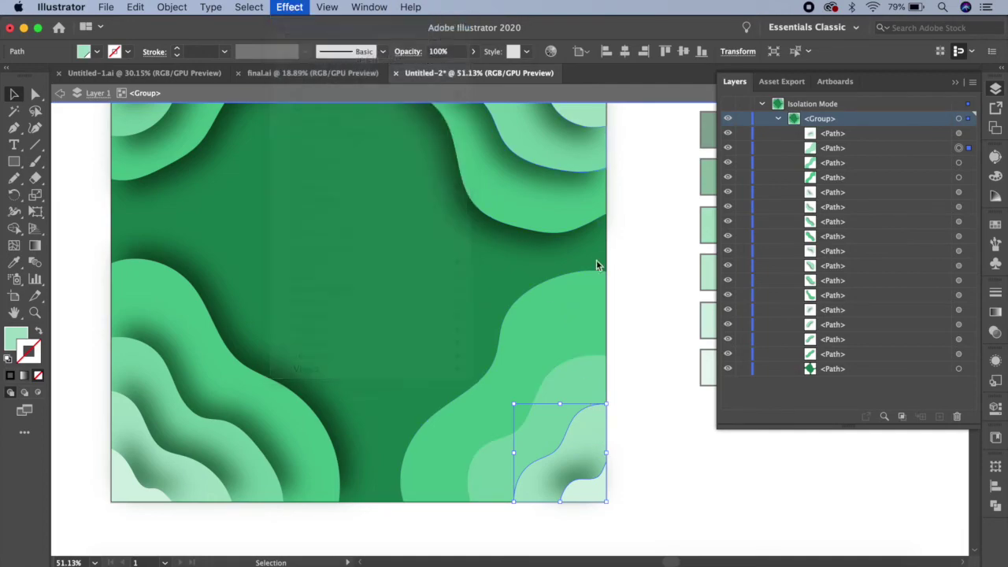
click(573, 367)
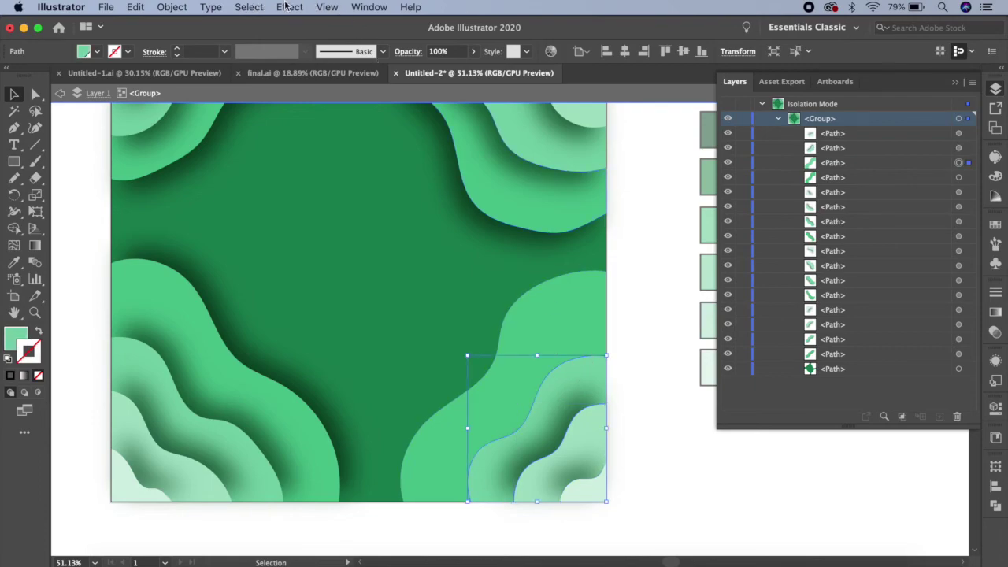
click(289, 6)
click(292, 25)
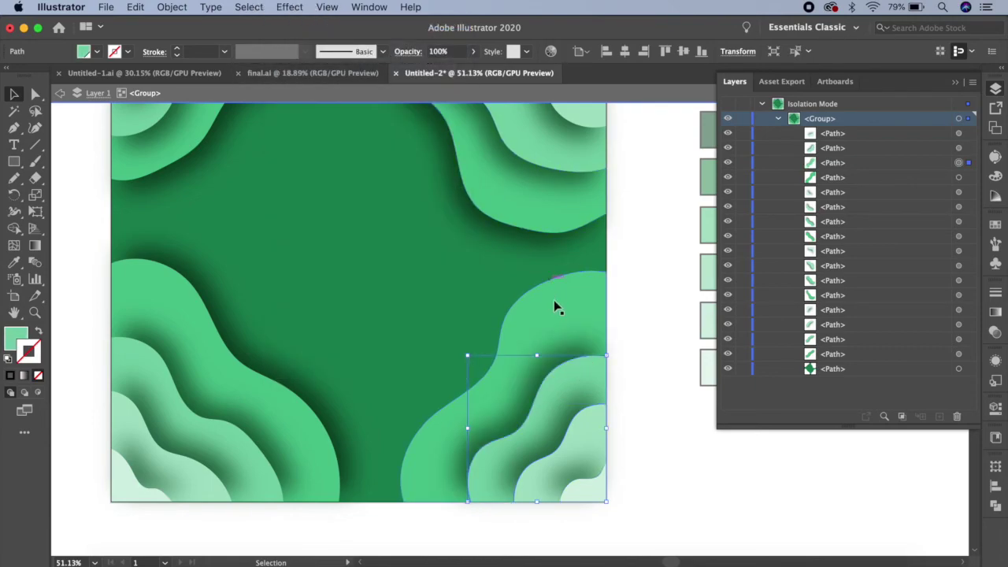
click(554, 302)
click(260, 7)
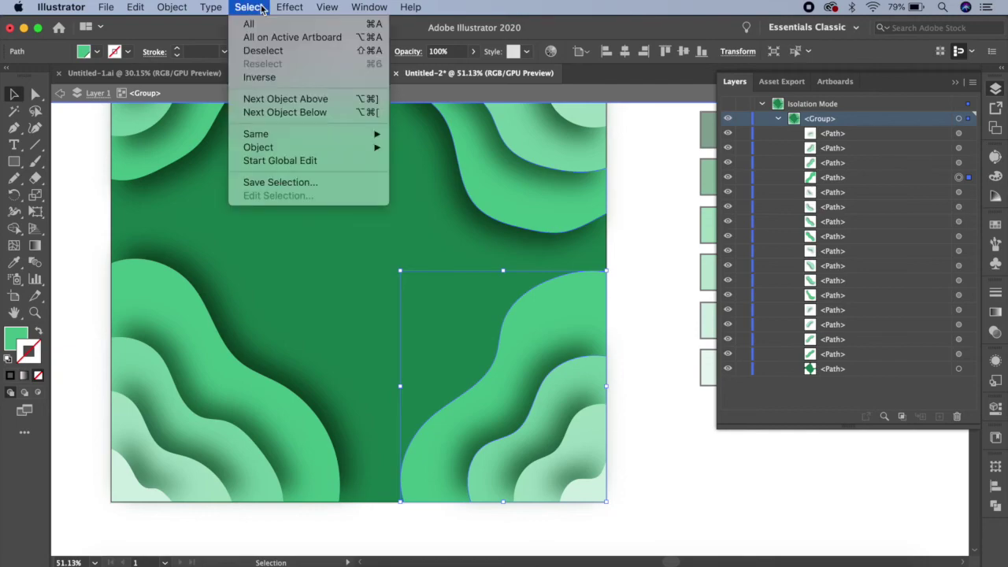
Shadow the largest lower-right wave, exit Isolation Mode, and zoom out to the full pattern
click(299, 24)
click(653, 220)
click(956, 82)
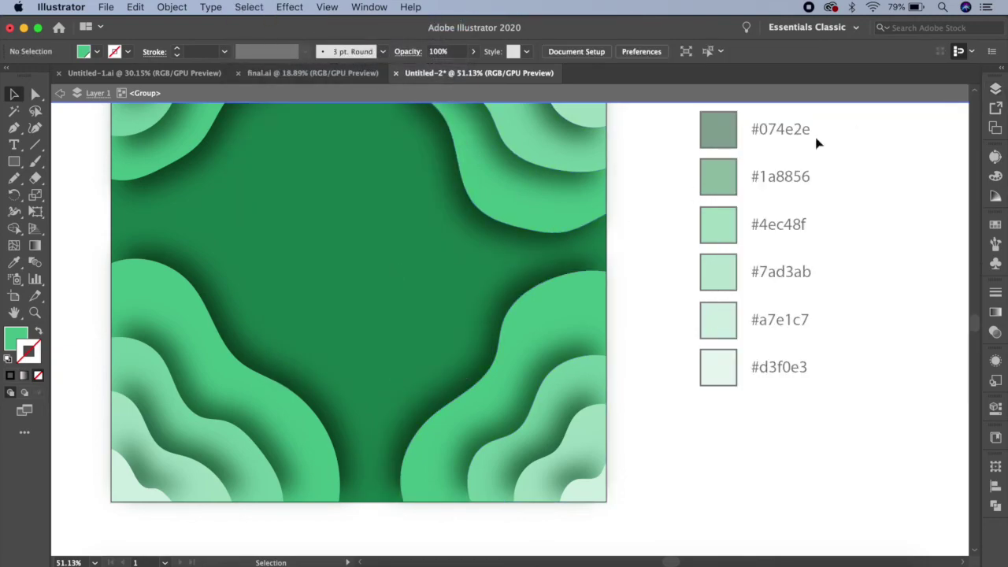
double_click(641, 216)
scroll(641, 216, down, 3)
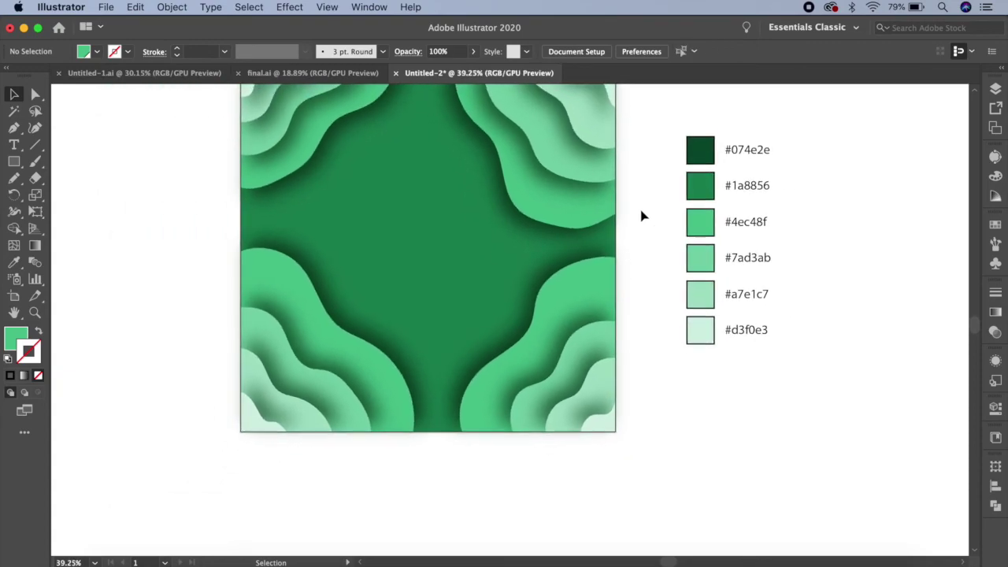
drag(544, 218, 558, 276)
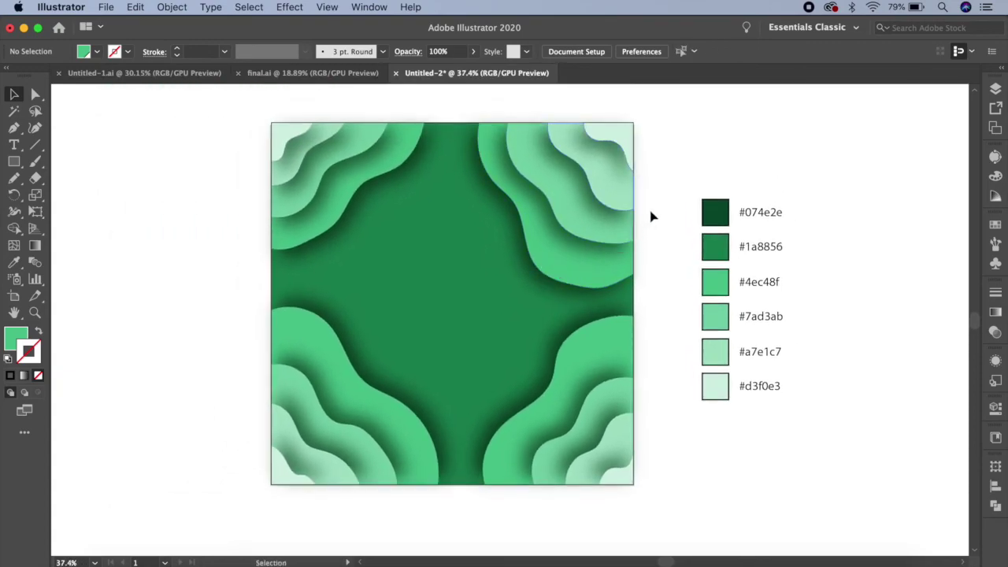